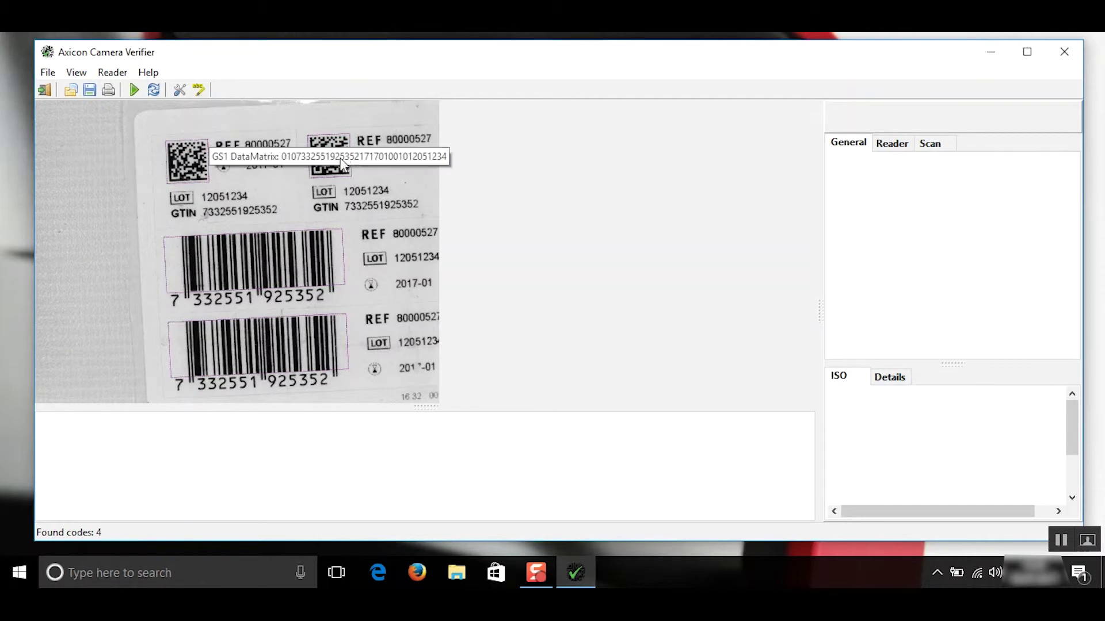
Grade the upper EAN-13 barcode and the right-hand DataMatrix code, and save the scan to the Desktop as test.
{"action": "left_click", "coordinate": [315, 266]}
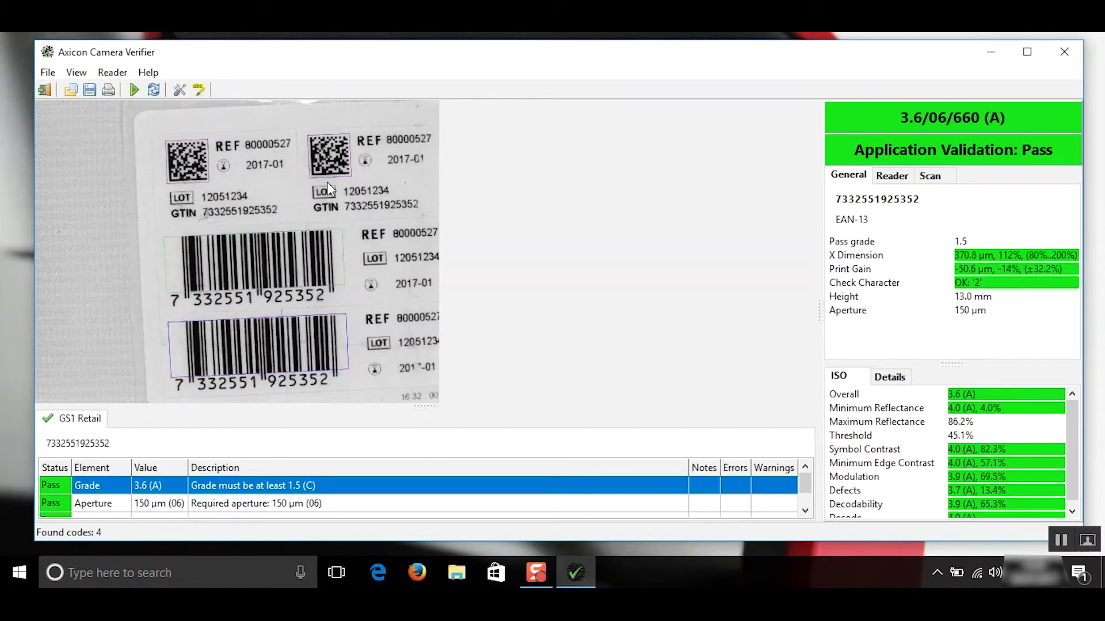
{"action": "left_click", "coordinate": [333, 138]}
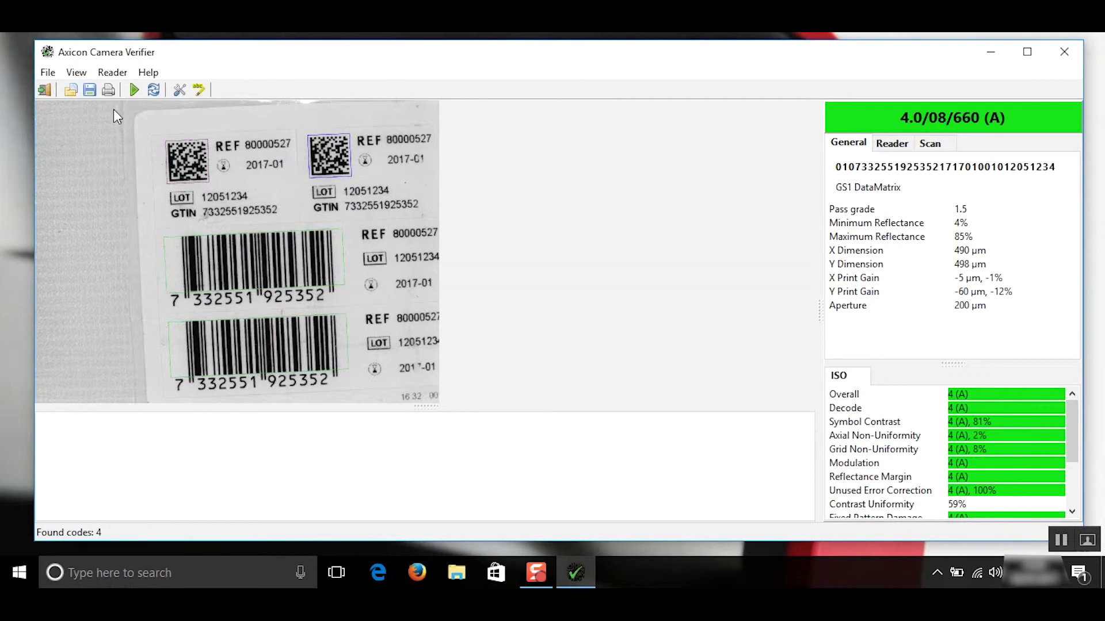
{"action": "left_click", "coordinate": [50, 74]}
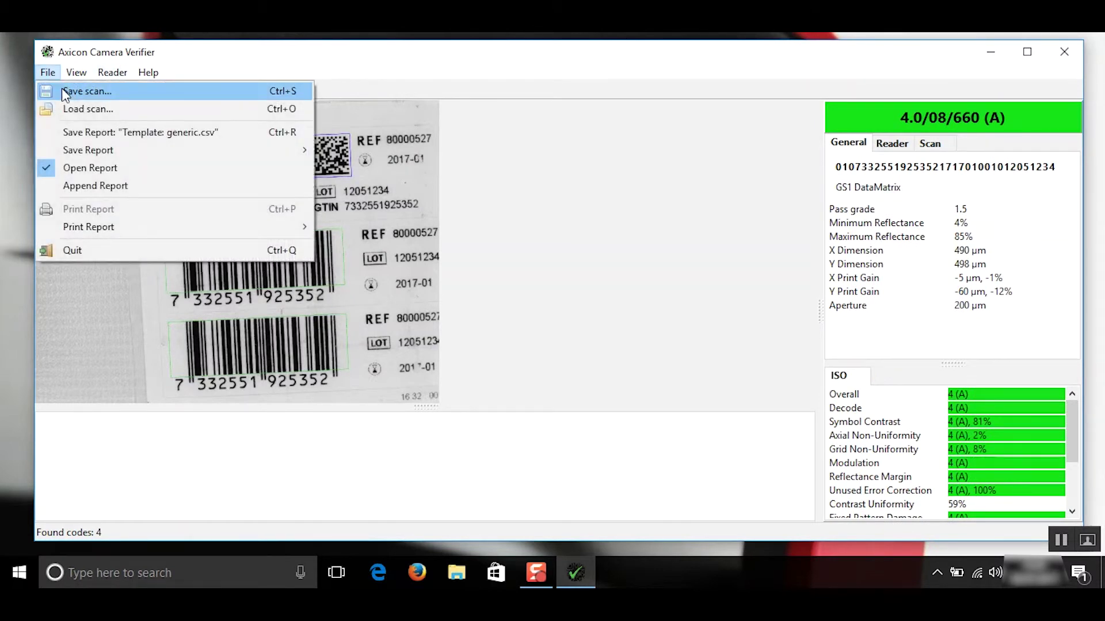
{"action": "left_click", "coordinate": [62, 90]}
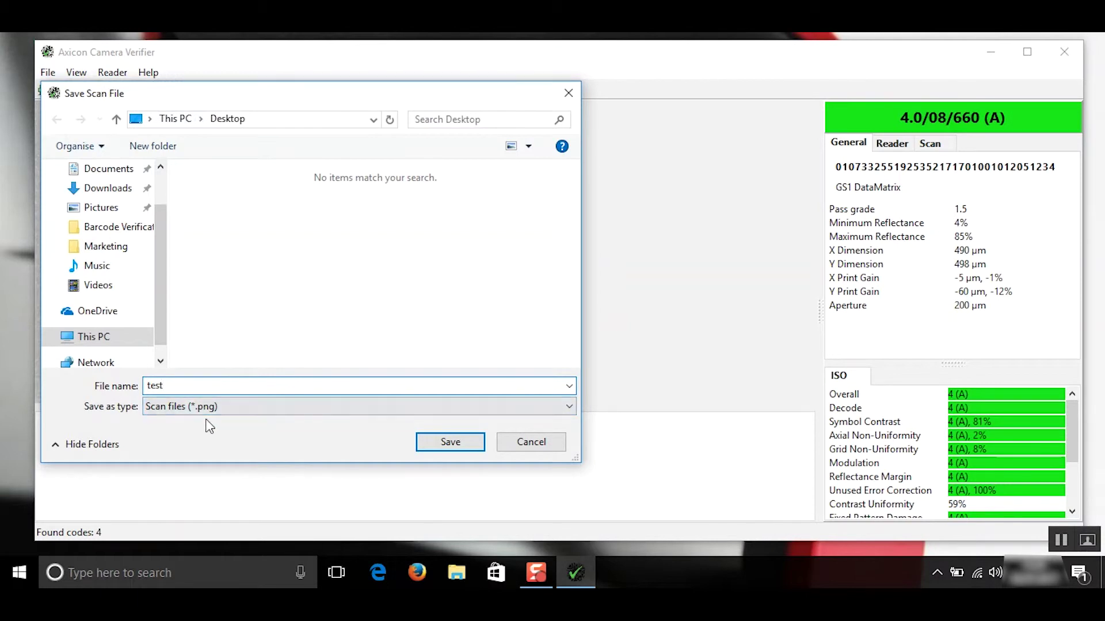
{"action": "left_click", "coordinate": [451, 443]}
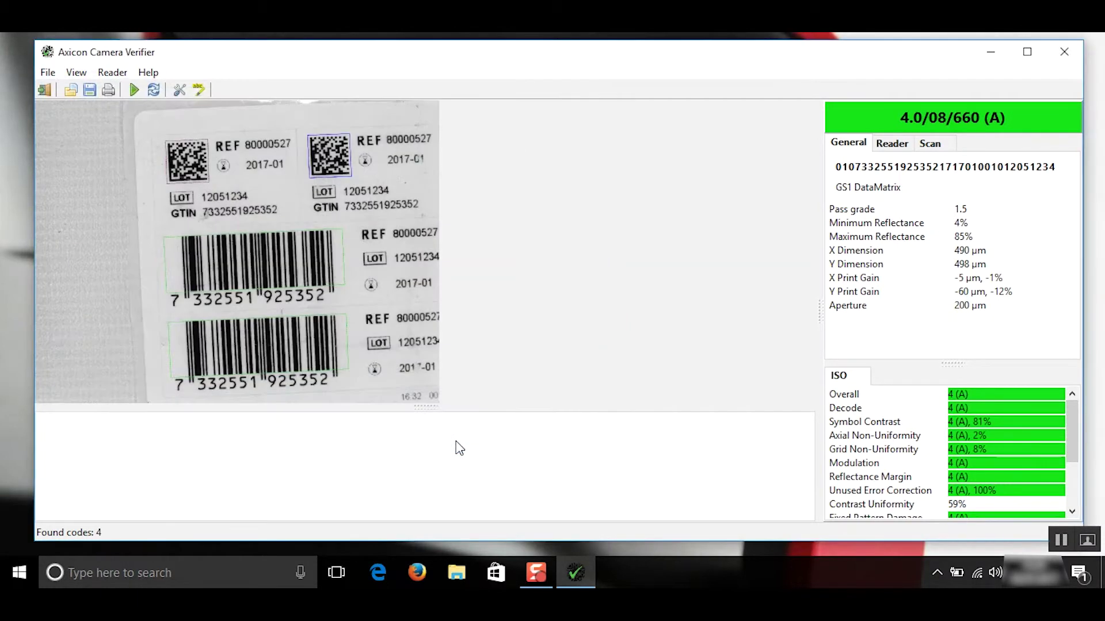
View the saved test image from the desktop and close the image viewer.
{"action": "left_click", "coordinate": [990, 52]}
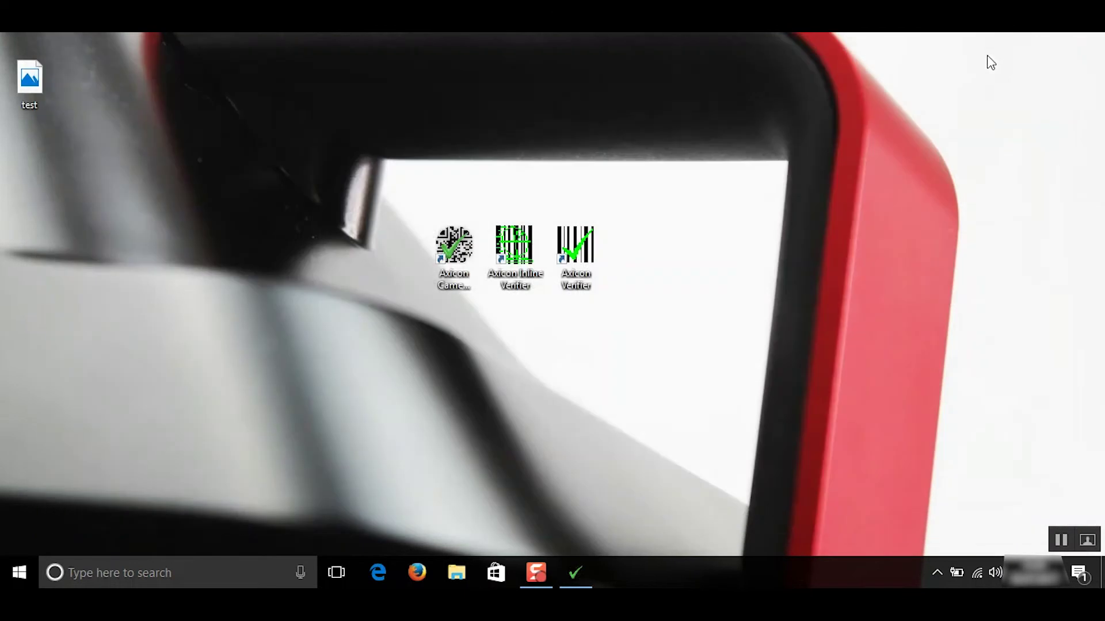
{"action": "double_click", "coordinate": [39, 85]}
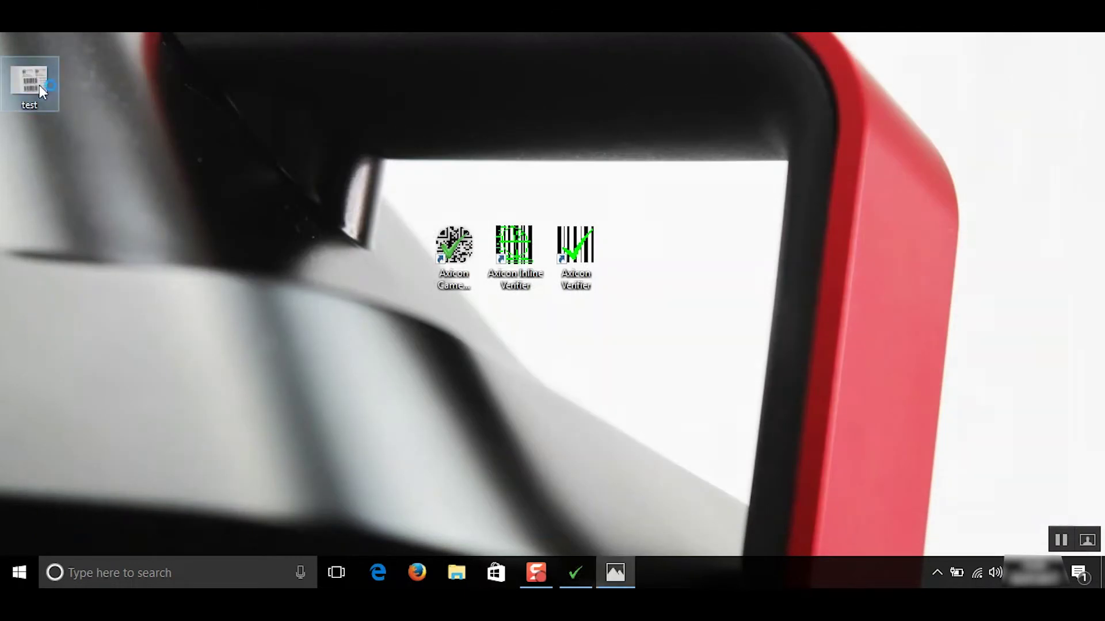
{"action": "key", "text": "alt+F4"}
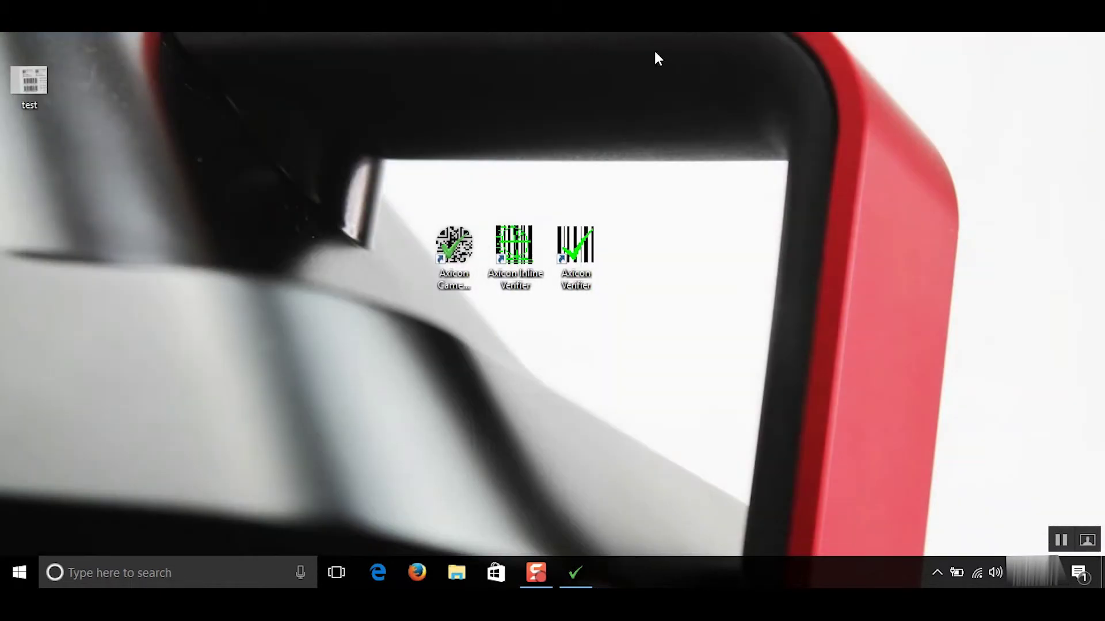
Close Axicon Camera Verifier and start it again from the desktop.
{"action": "left_click", "coordinate": [575, 573]}
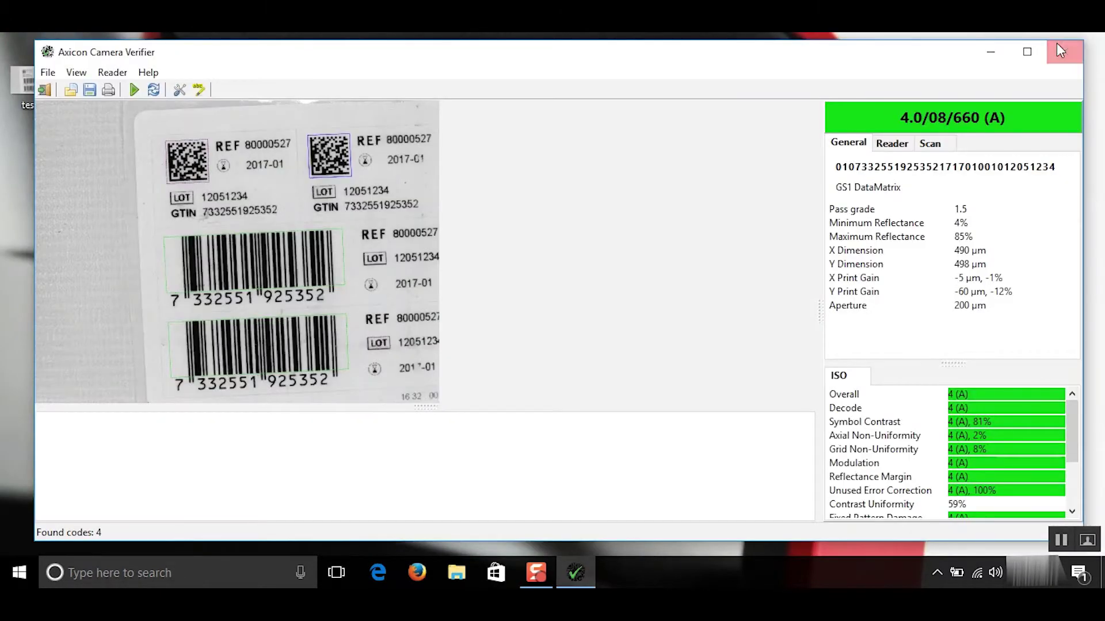
{"action": "left_click", "coordinate": [1063, 51]}
{"action": "double_click", "coordinate": [442, 264]}
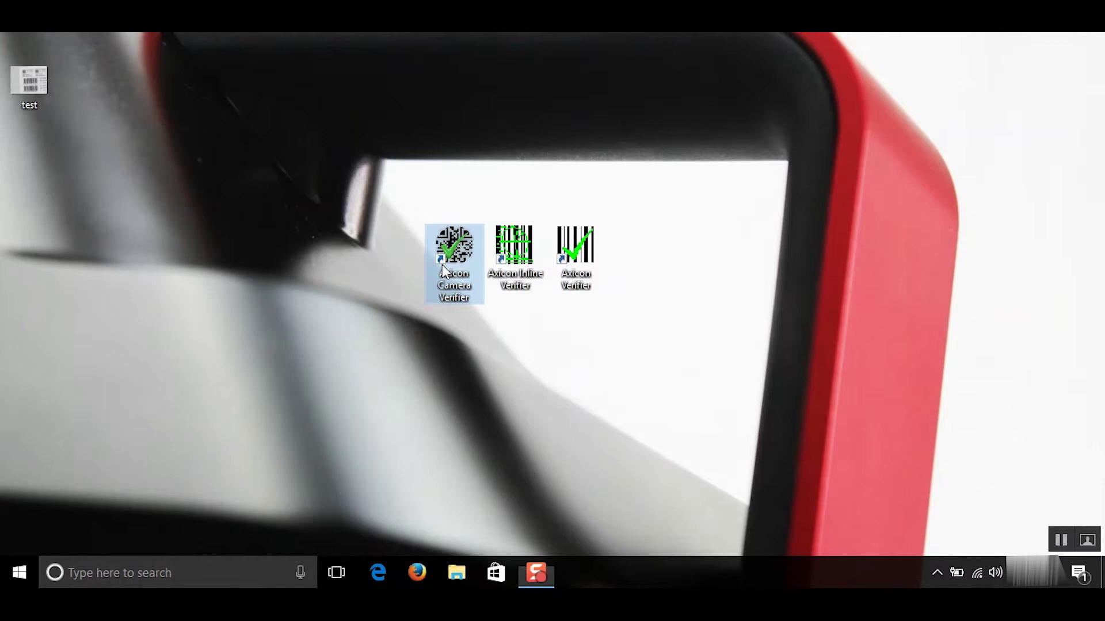
Load the saved test scan from the Desktop and grade both of its EAN-13 barcodes.
{"action": "left_click", "coordinate": [47, 73]}
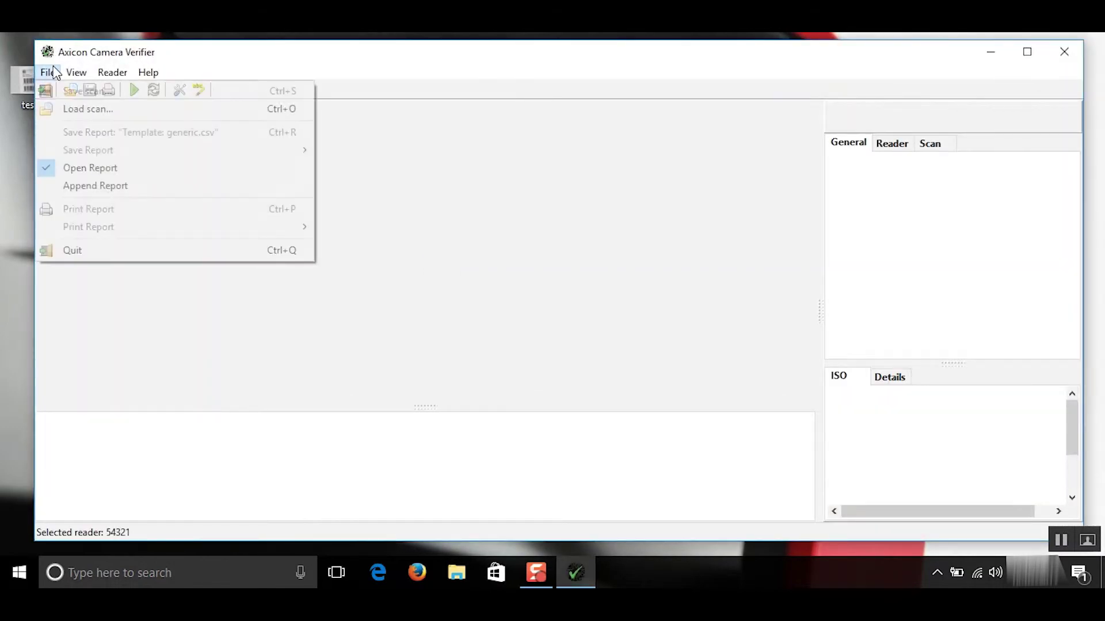
{"action": "left_click", "coordinate": [65, 109]}
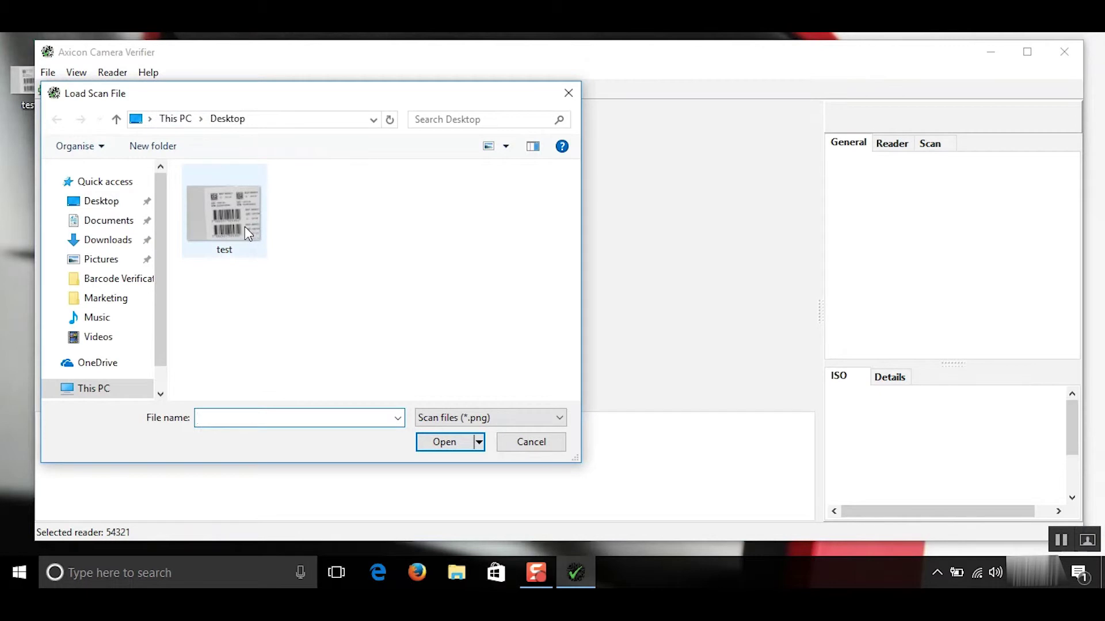
{"action": "left_click", "coordinate": [231, 213]}
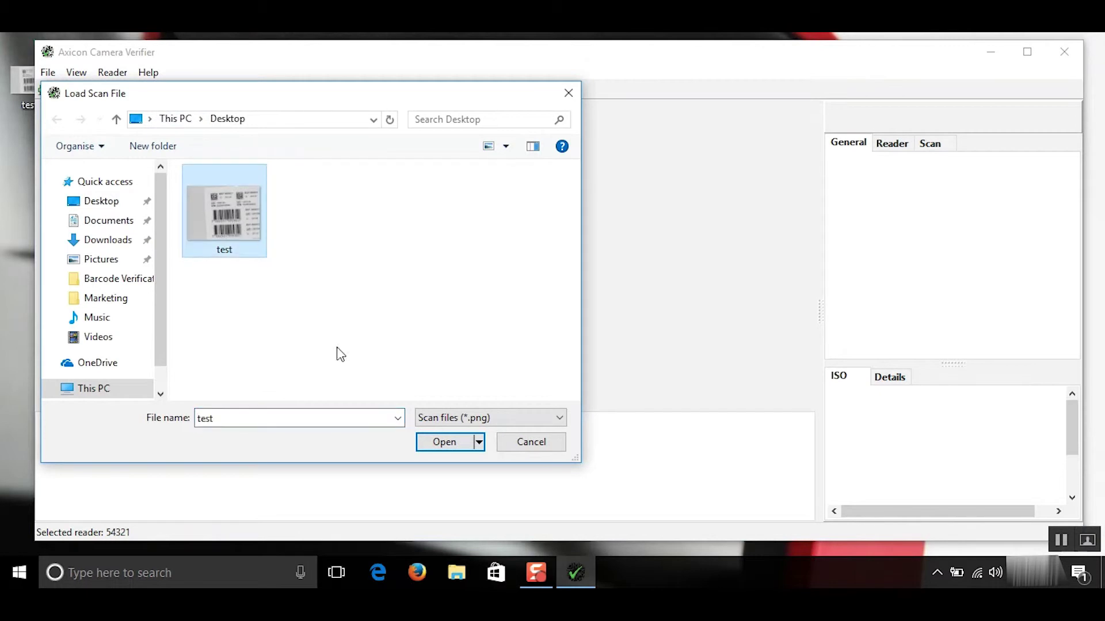
{"action": "left_click", "coordinate": [438, 443]}
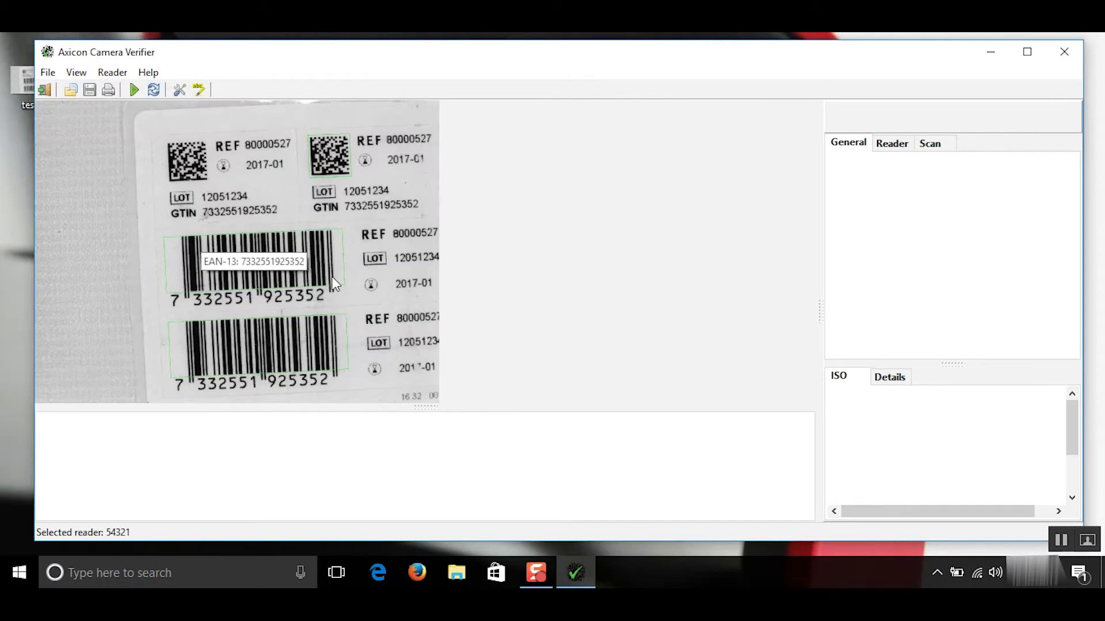
{"action": "left_click", "coordinate": [334, 282]}
{"action": "left_click", "coordinate": [340, 371]}
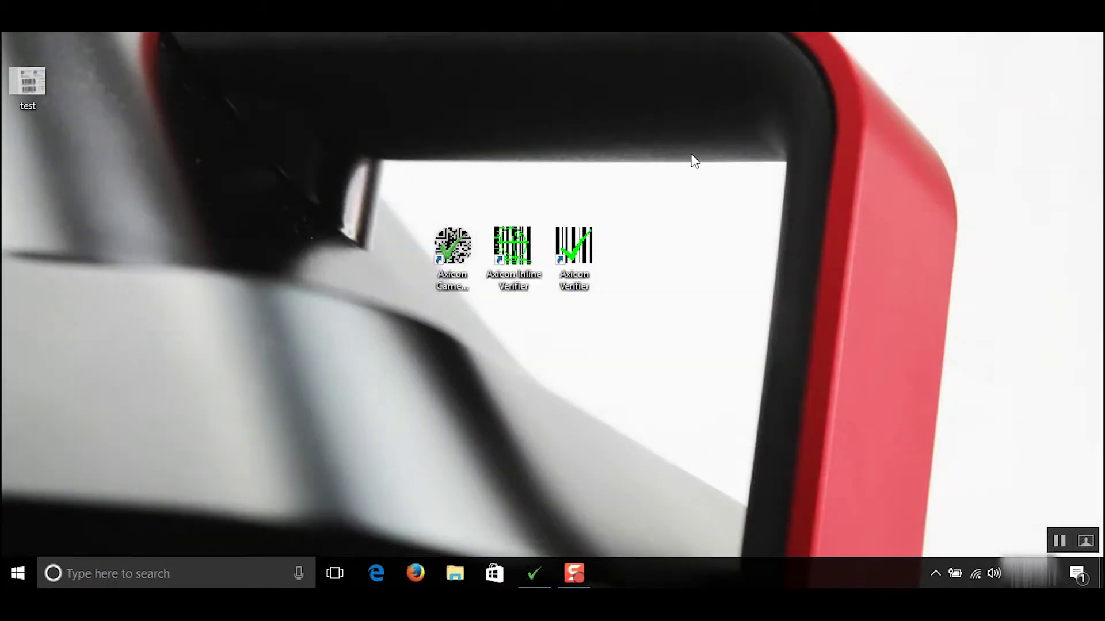
Create a new folder named test on the desktop.
{"action": "right_click", "coordinate": [695, 161]}
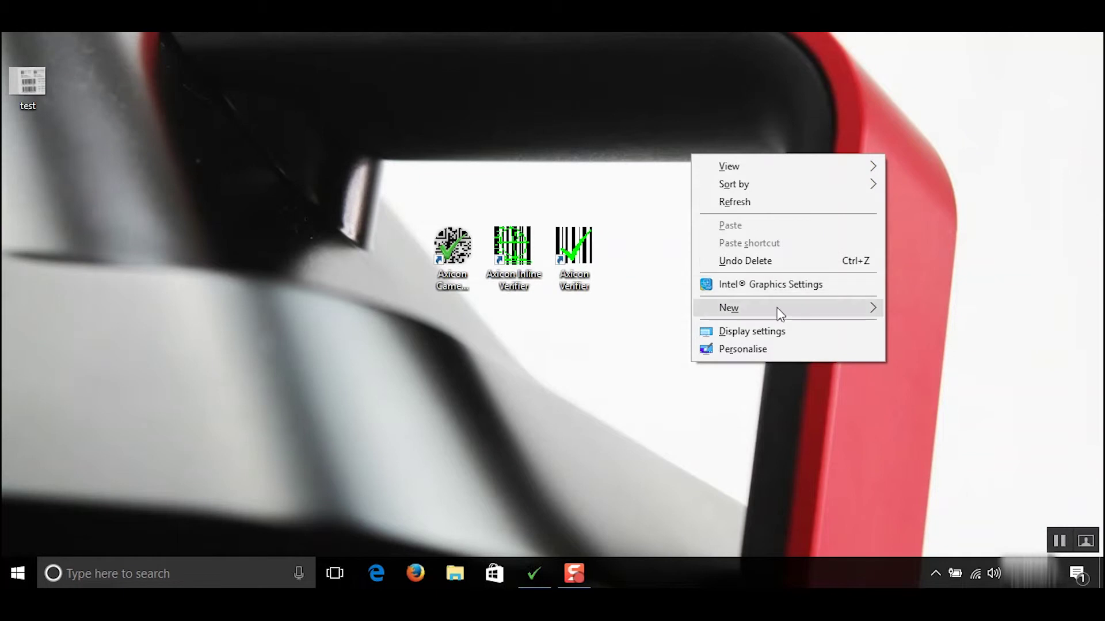
{"action": "mouse_move", "coordinate": [779, 313]}
{"action": "left_click", "coordinate": [905, 312]}
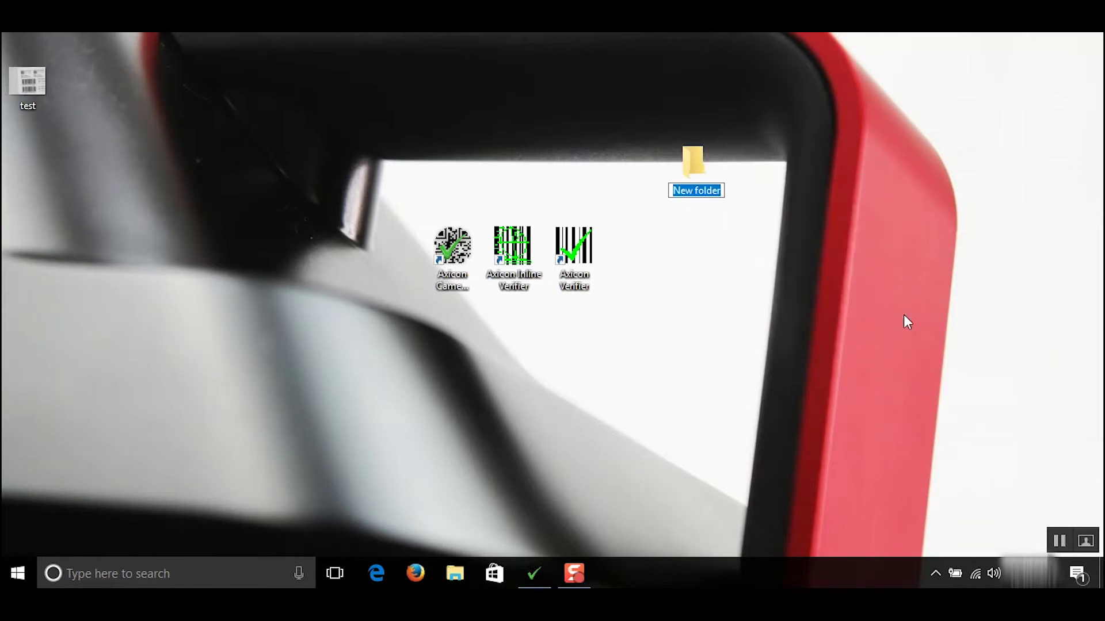
{"action": "type", "text": "test"}
{"action": "key", "text": "Return"}
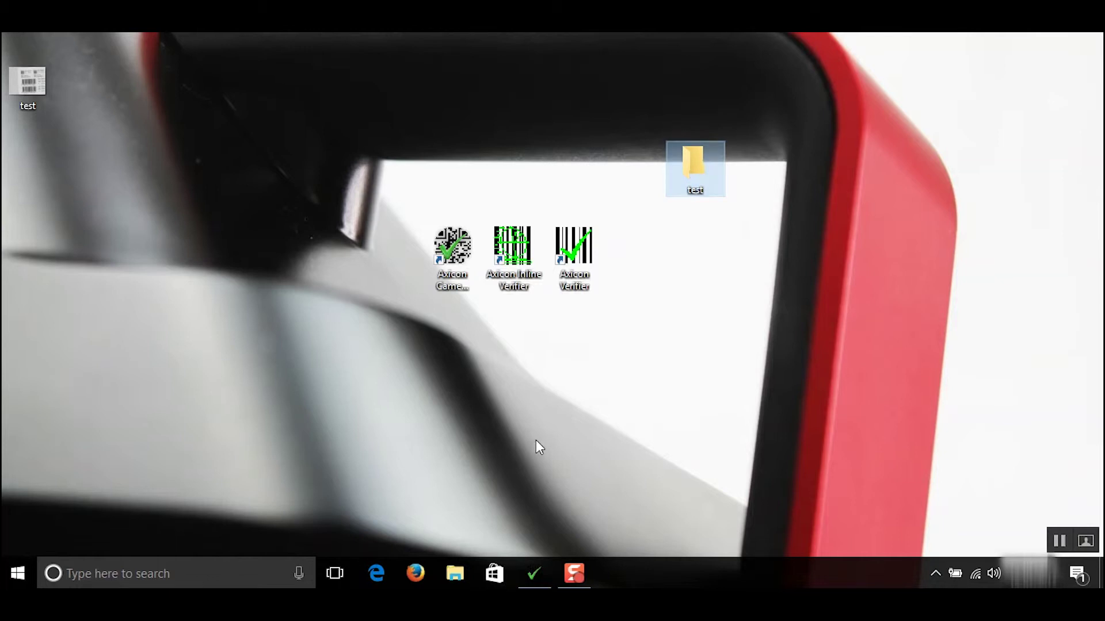
In Axicon Camera Verifier, enable auto save to the Desktop's test folder and include the decode in the file names.
{"action": "left_click", "coordinate": [542, 568]}
{"action": "left_click", "coordinate": [76, 72]}
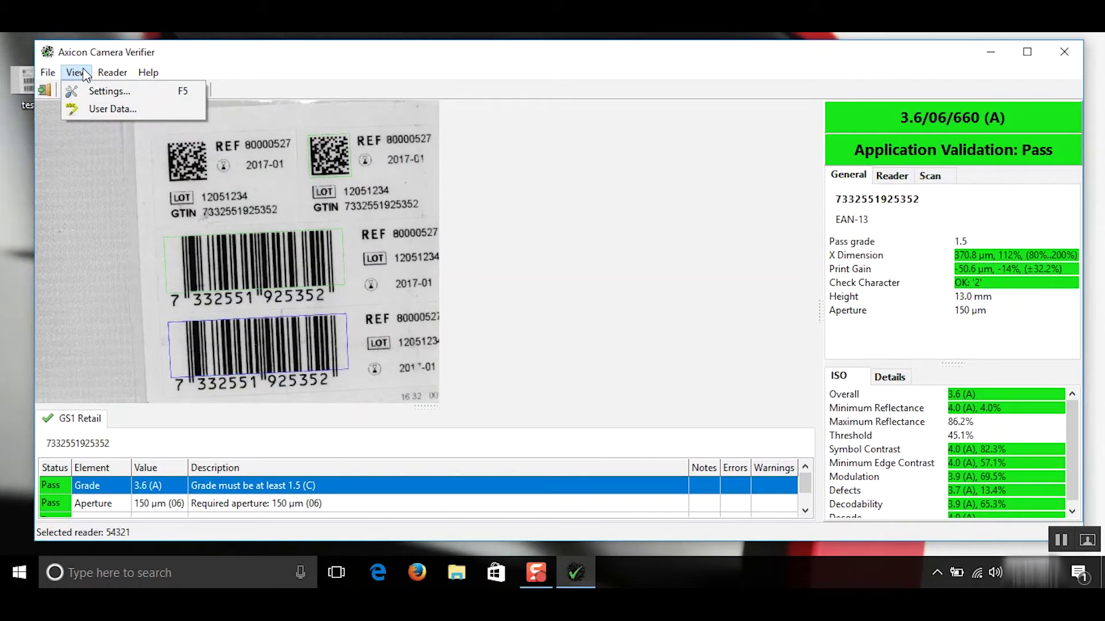
{"action": "left_click", "coordinate": [83, 91]}
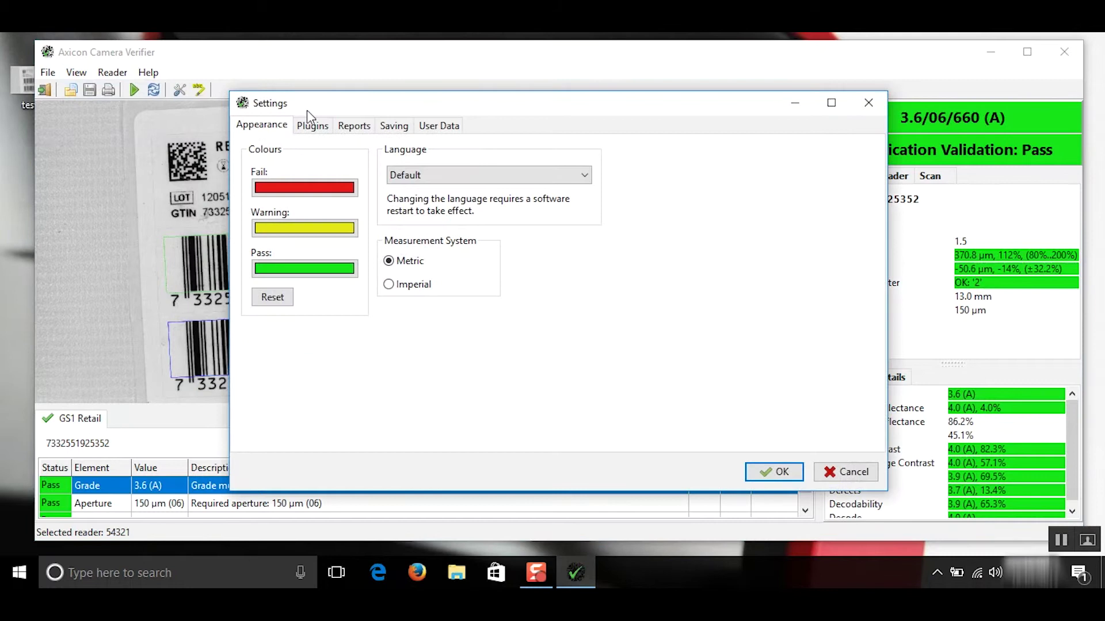
{"action": "left_click", "coordinate": [405, 130]}
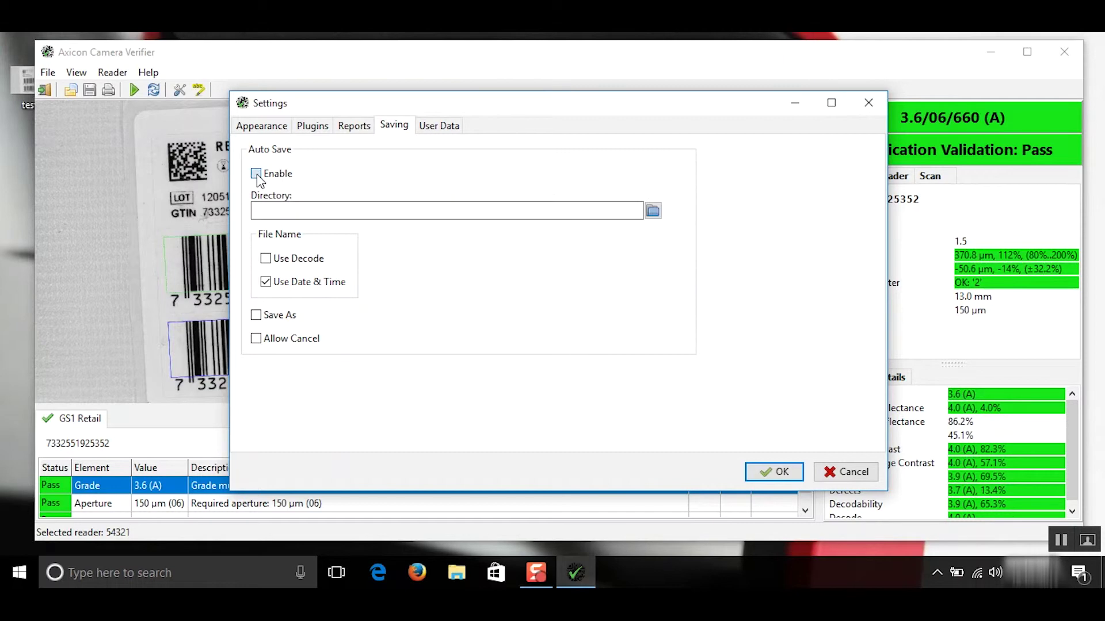
{"action": "left_click", "coordinate": [652, 211]}
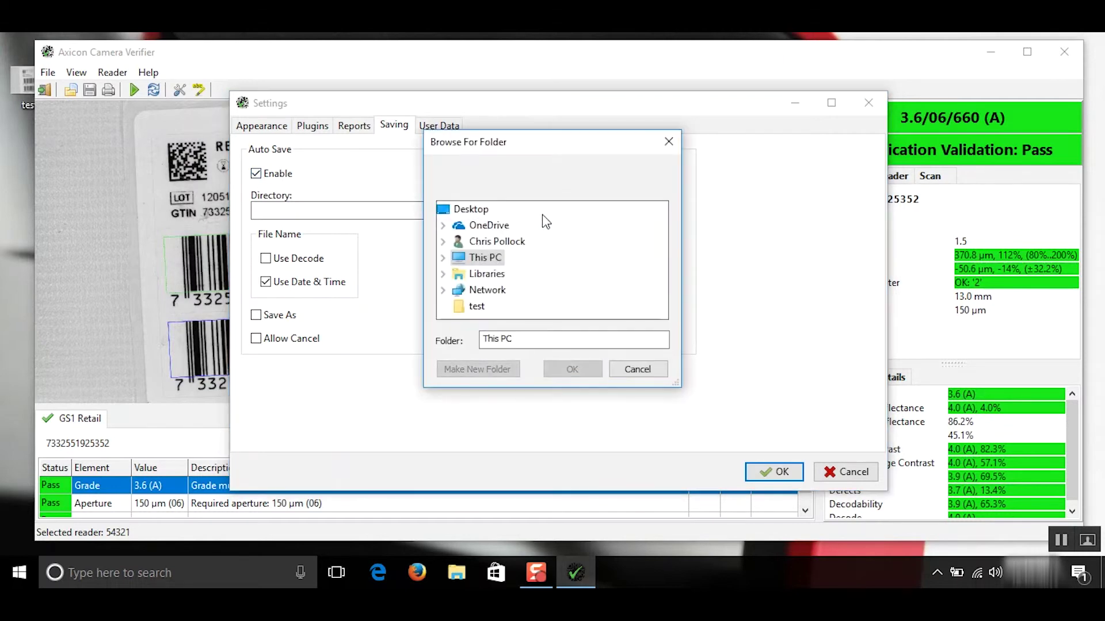
{"action": "left_click", "coordinate": [476, 307]}
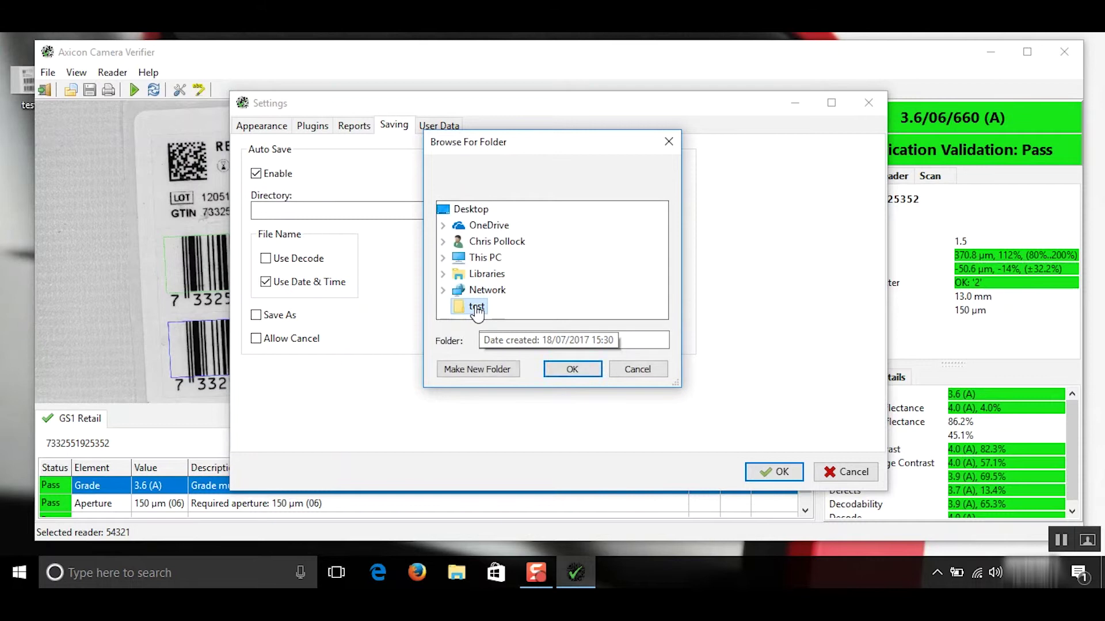
{"action": "left_click", "coordinate": [567, 371]}
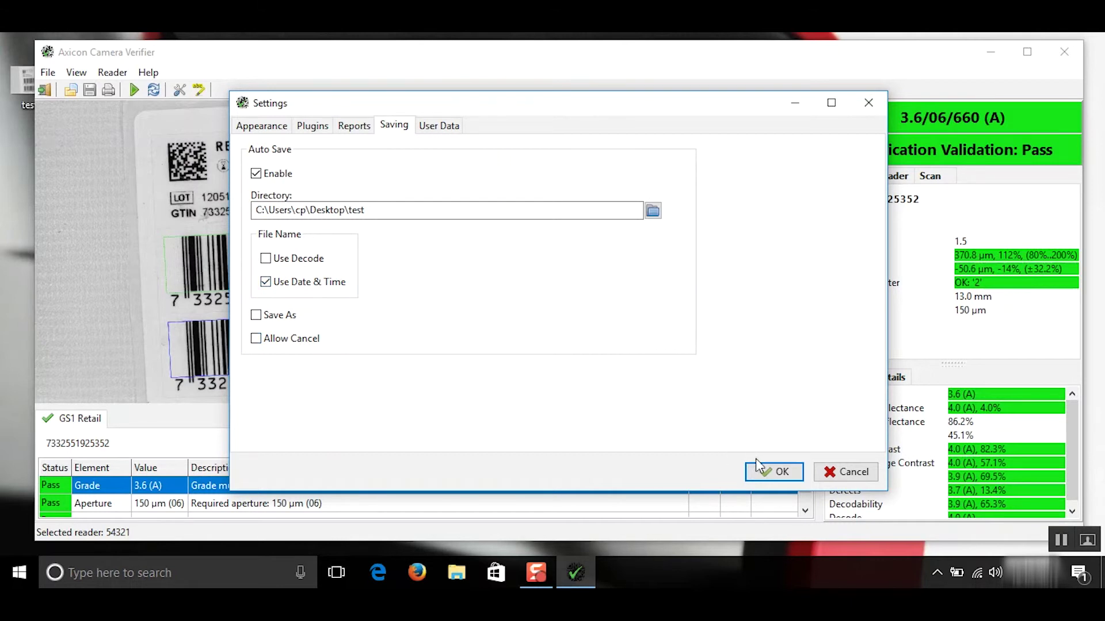
{"action": "left_click", "coordinate": [305, 262]}
{"action": "left_click", "coordinate": [777, 469]}
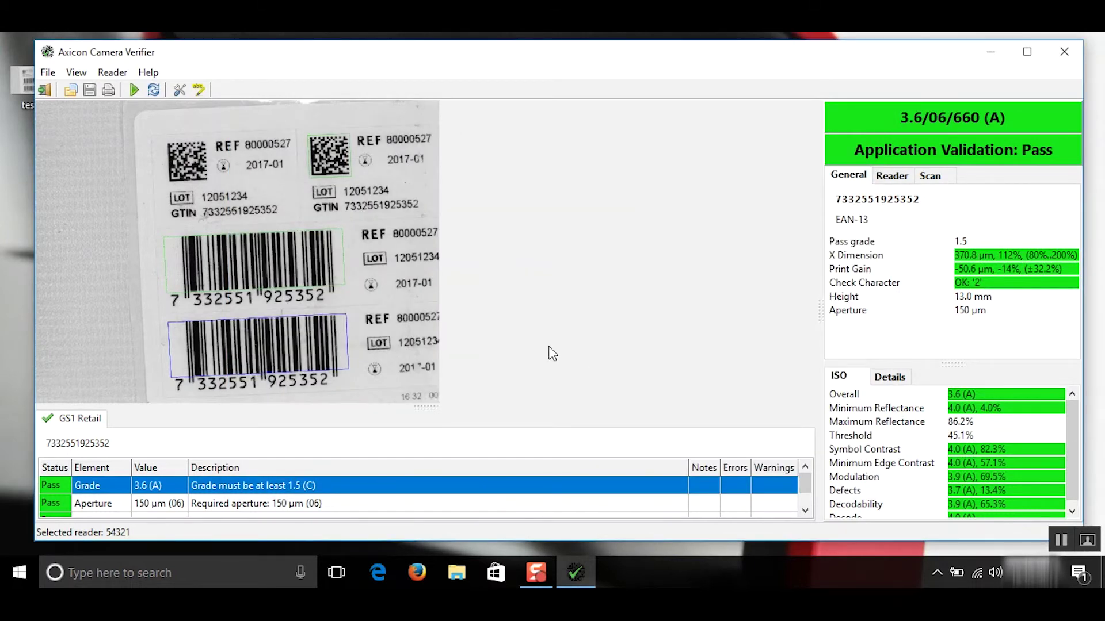
Rescan the label and grade its DataMatrix codes, and check the test folder for the auto-saved scan files.
{"action": "left_click", "coordinate": [155, 89]}
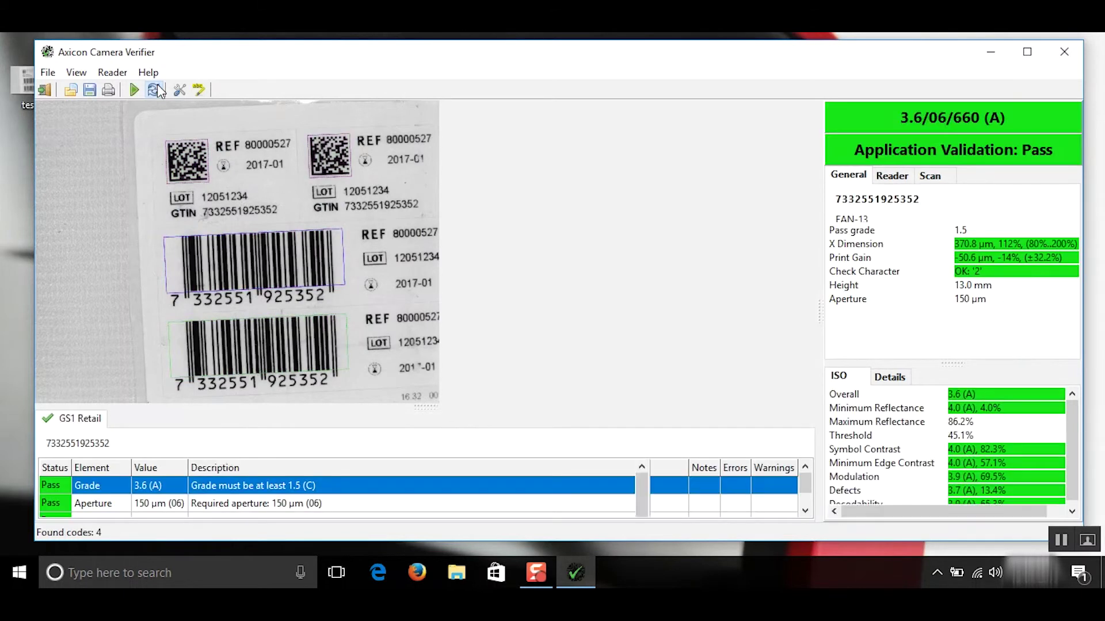
{"action": "left_click", "coordinate": [174, 166]}
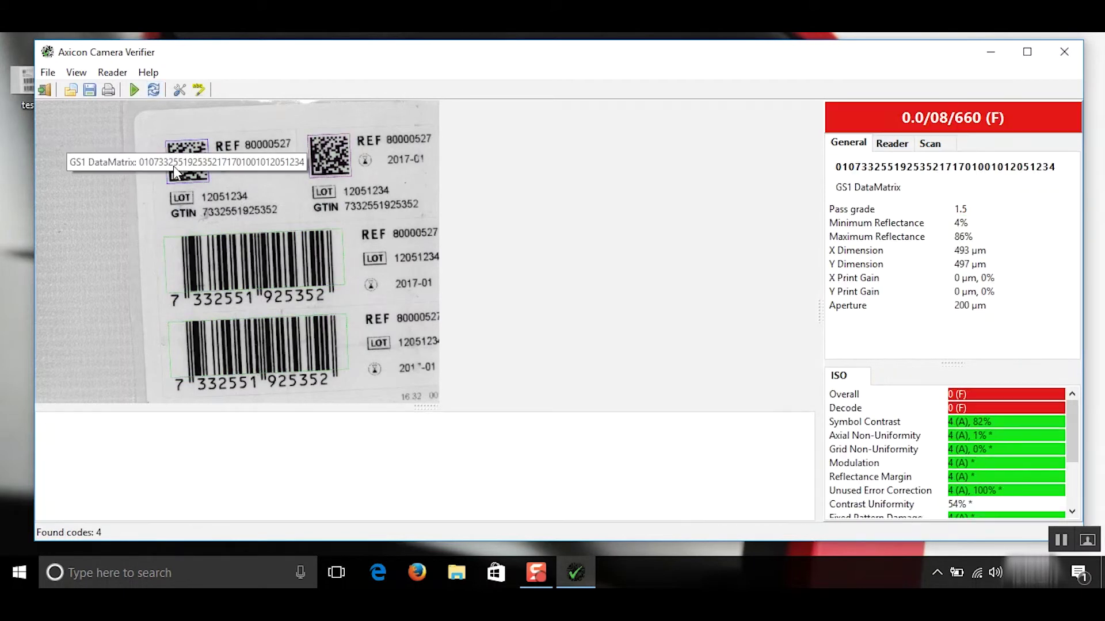
{"action": "left_click", "coordinate": [155, 89]}
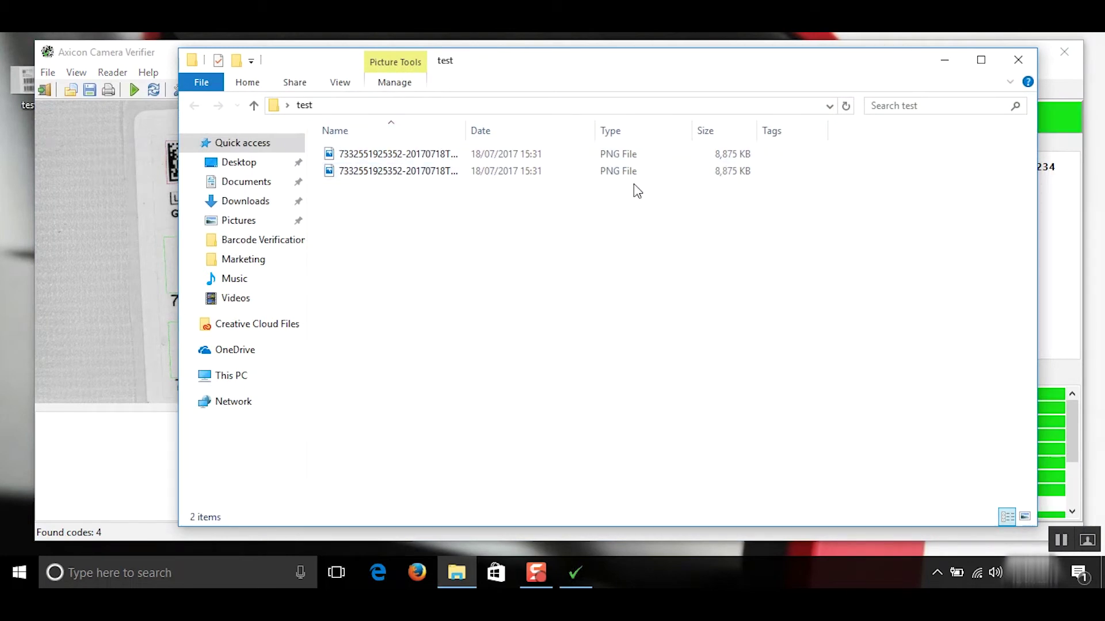
{"action": "left_click", "coordinate": [1015, 61]}
In Axicon Camera Verifier's settings, enable report appending and set the output file to test.csv in the Desktop's test folder.
{"action": "left_click", "coordinate": [81, 74]}
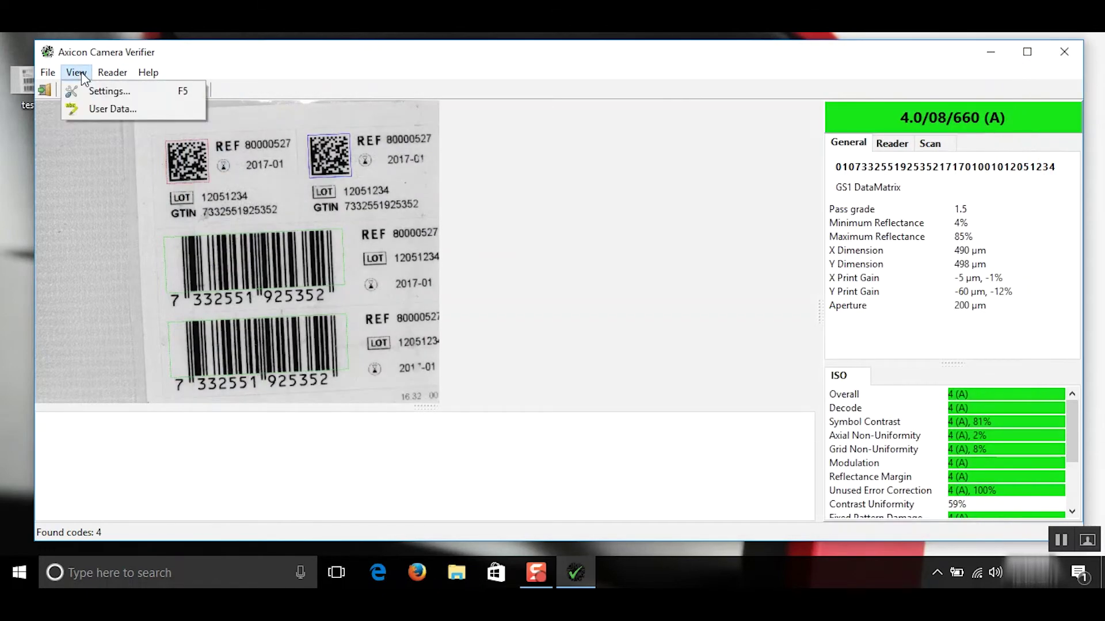
{"action": "left_click", "coordinate": [87, 91]}
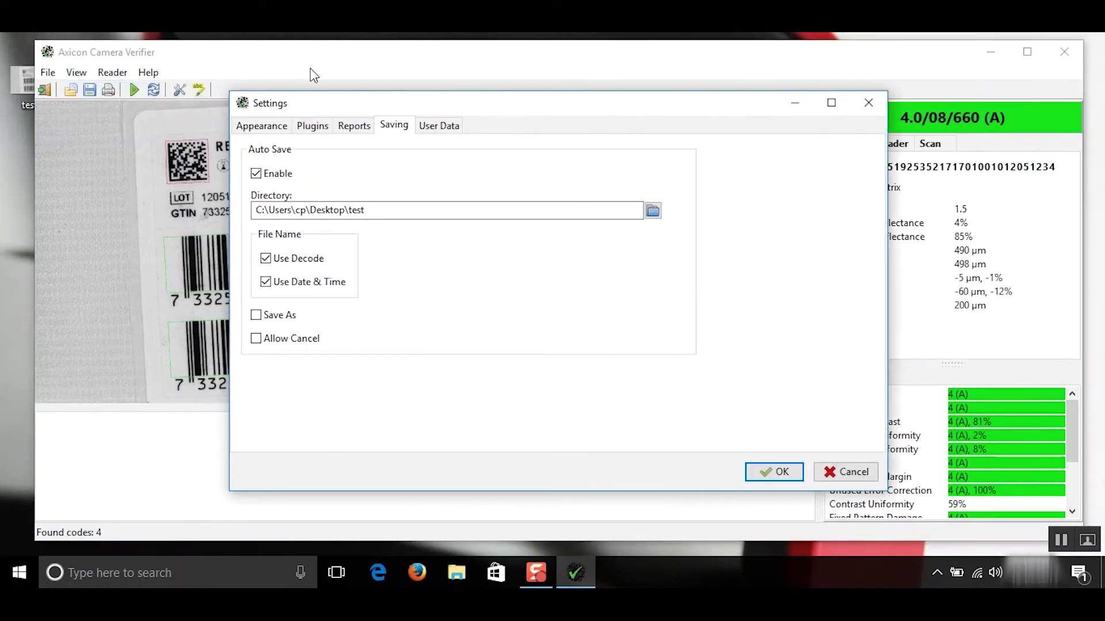
{"action": "left_click", "coordinate": [351, 133]}
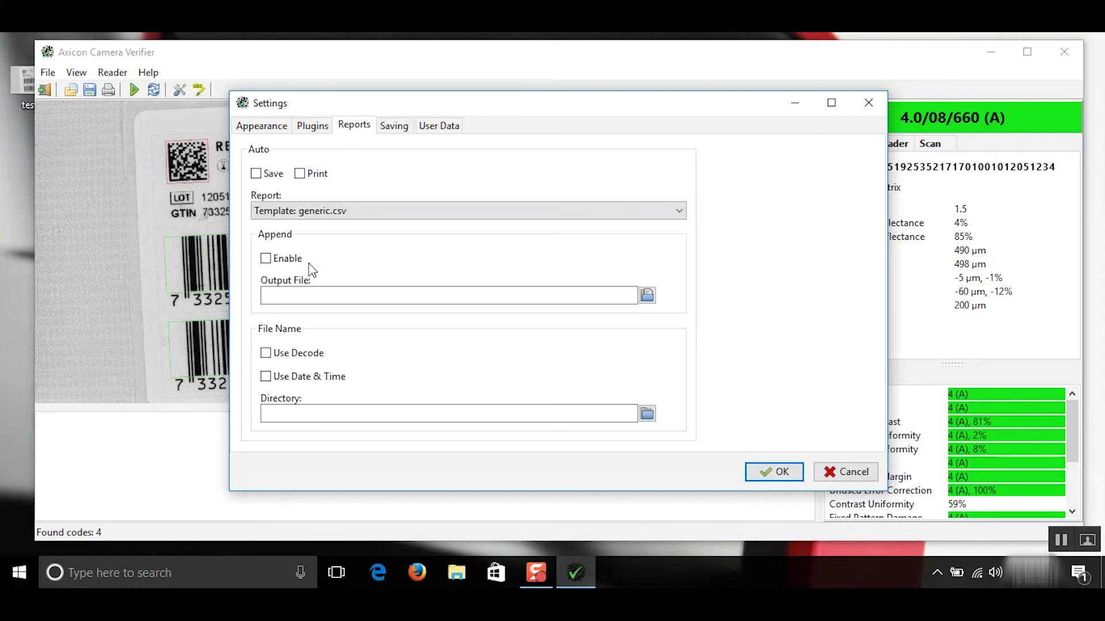
{"action": "left_click", "coordinate": [266, 259]}
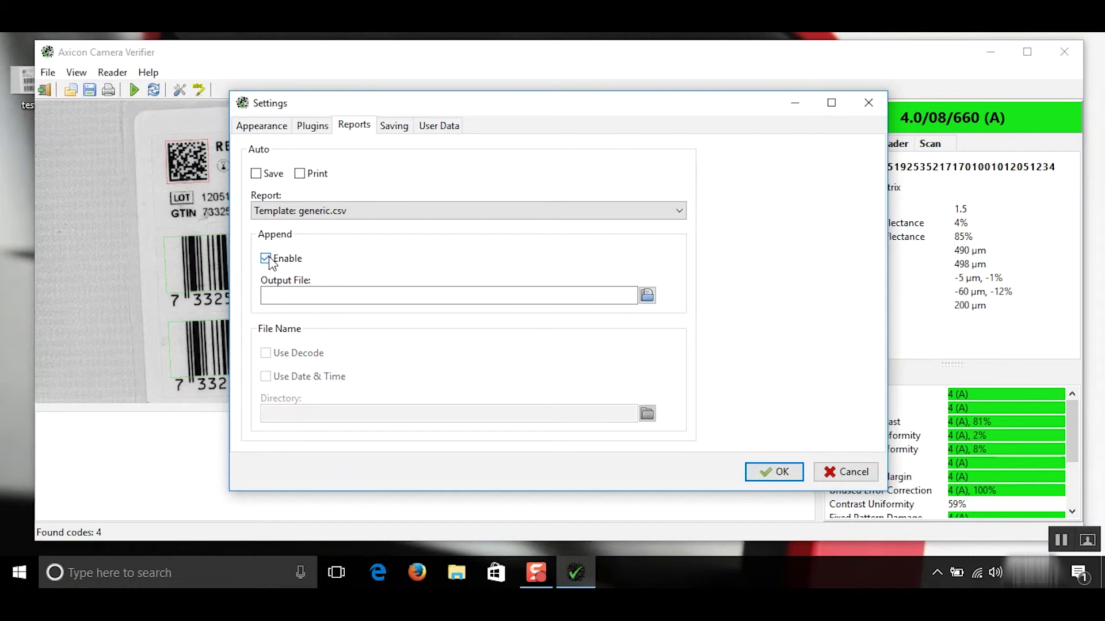
{"action": "left_click", "coordinate": [654, 297]}
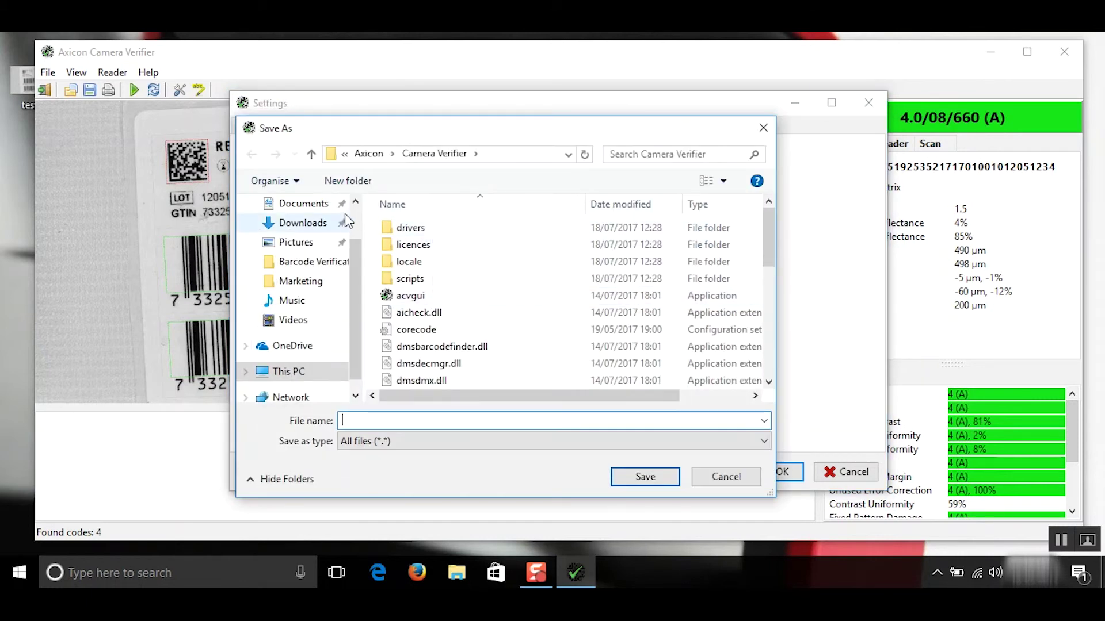
{"action": "scroll", "coordinate": [322, 242], "scroll_direction": "up", "scroll_amount": 2}
{"action": "left_click", "coordinate": [295, 236]}
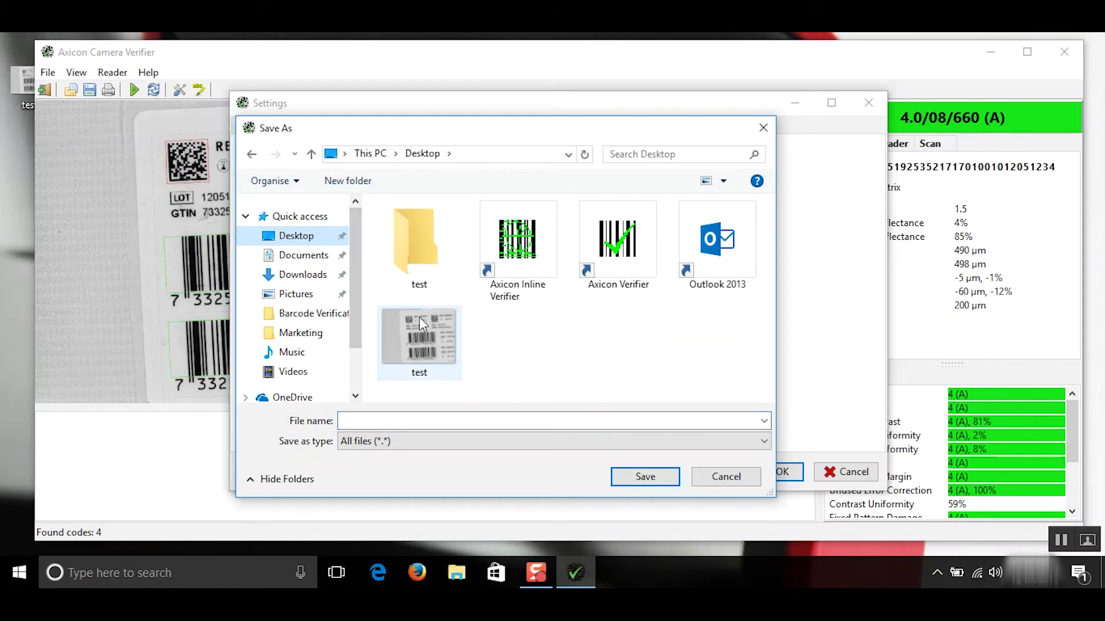
{"action": "double_click", "coordinate": [421, 251]}
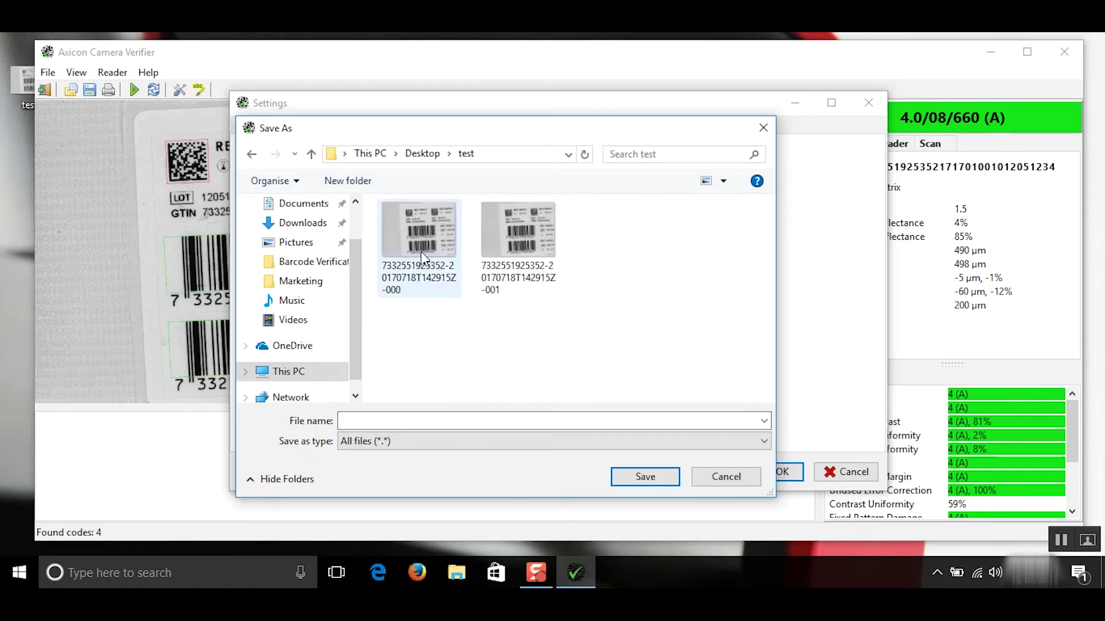
{"action": "left_click", "coordinate": [419, 422]}
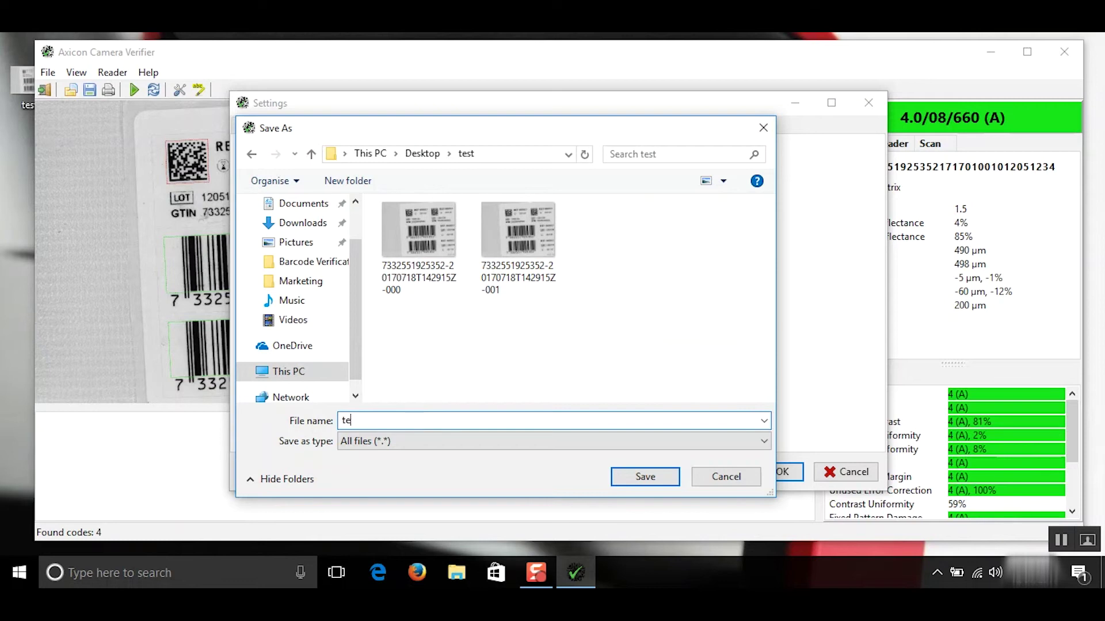
{"action": "left_click", "coordinate": [645, 477]}
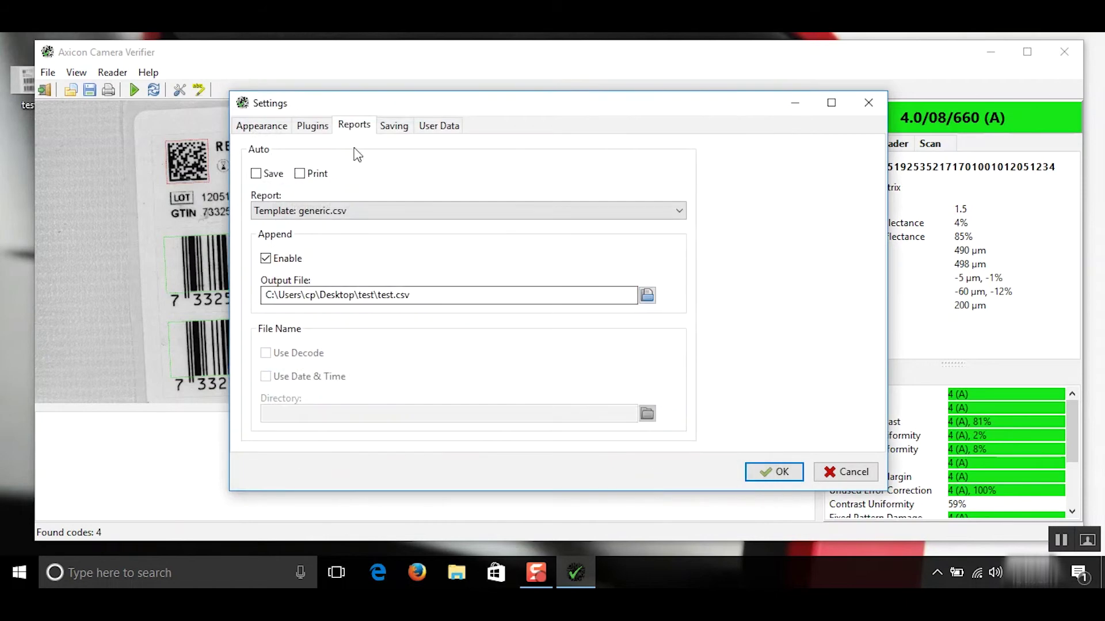
Review the scan auto-save settings, turn on automatic report saving with the generic.csv template, and apply the settings.
{"action": "left_click", "coordinate": [394, 128]}
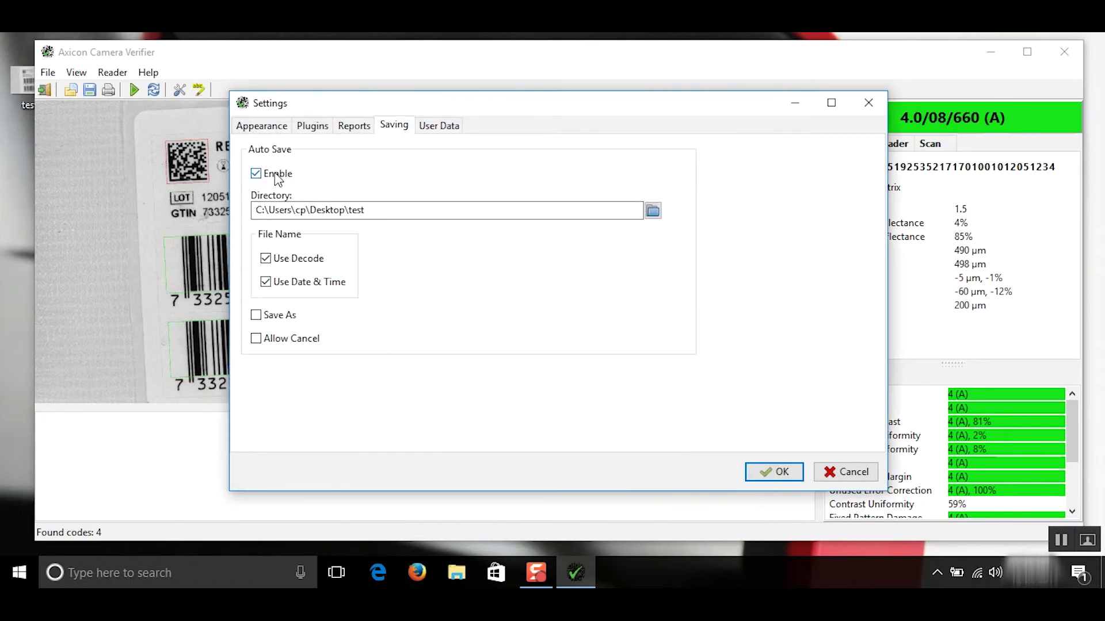
{"action": "left_click", "coordinate": [357, 131]}
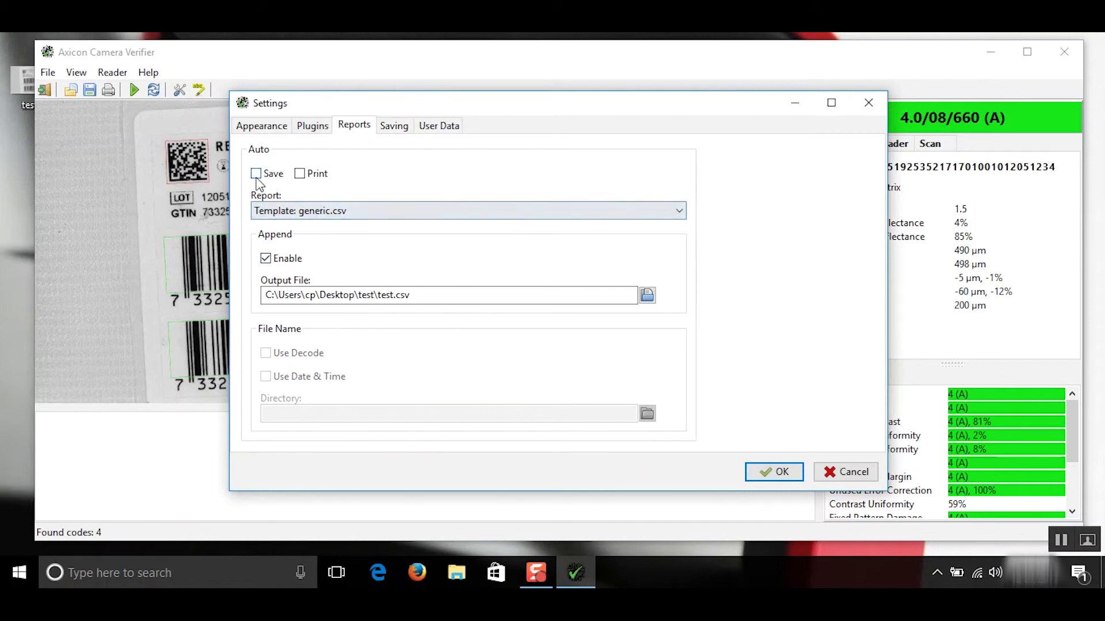
{"action": "left_click", "coordinate": [771, 471]}
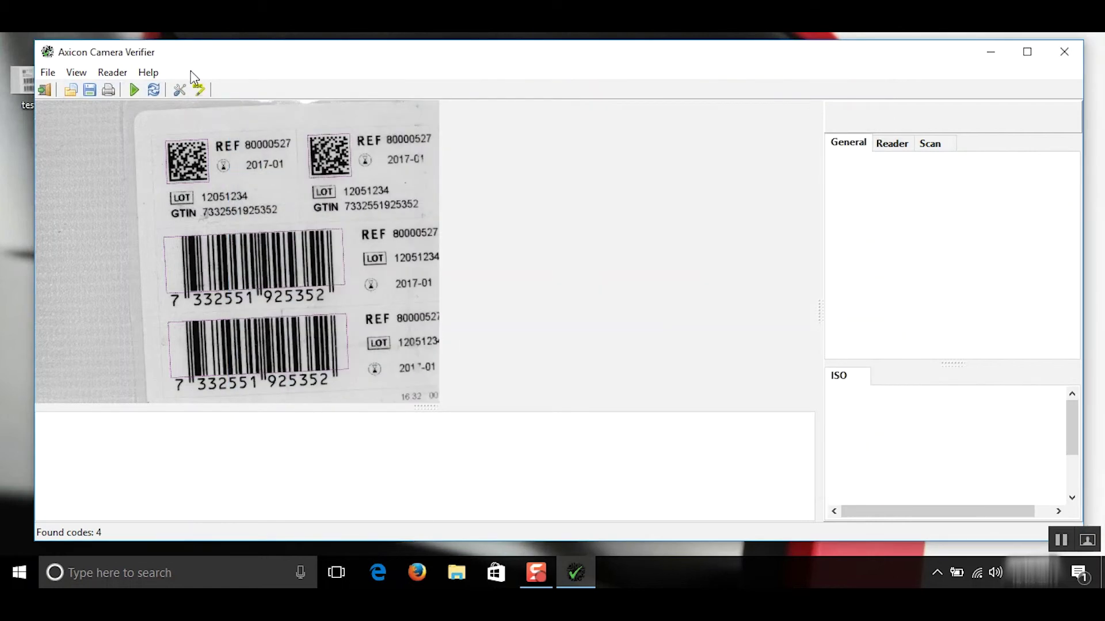
Decode the label's codes again and open the test CSV report from the Desktop's test folder in Excel.
{"action": "left_click", "coordinate": [151, 90]}
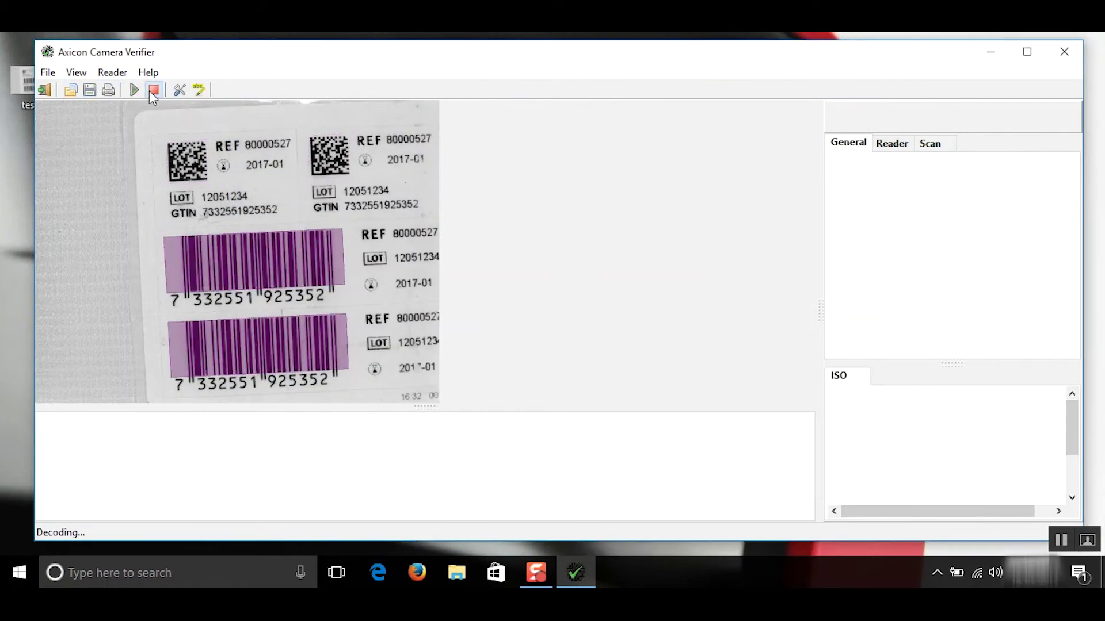
{"action": "left_click", "coordinate": [152, 90]}
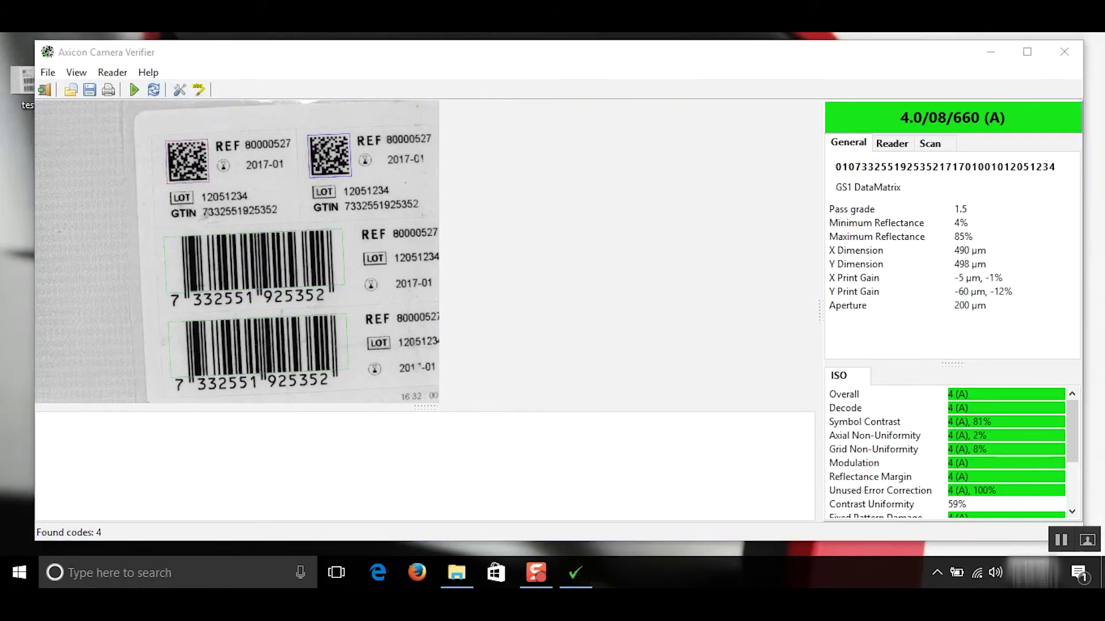
{"action": "double_click", "coordinate": [24, 83]}
{"action": "left_click", "coordinate": [372, 193]}
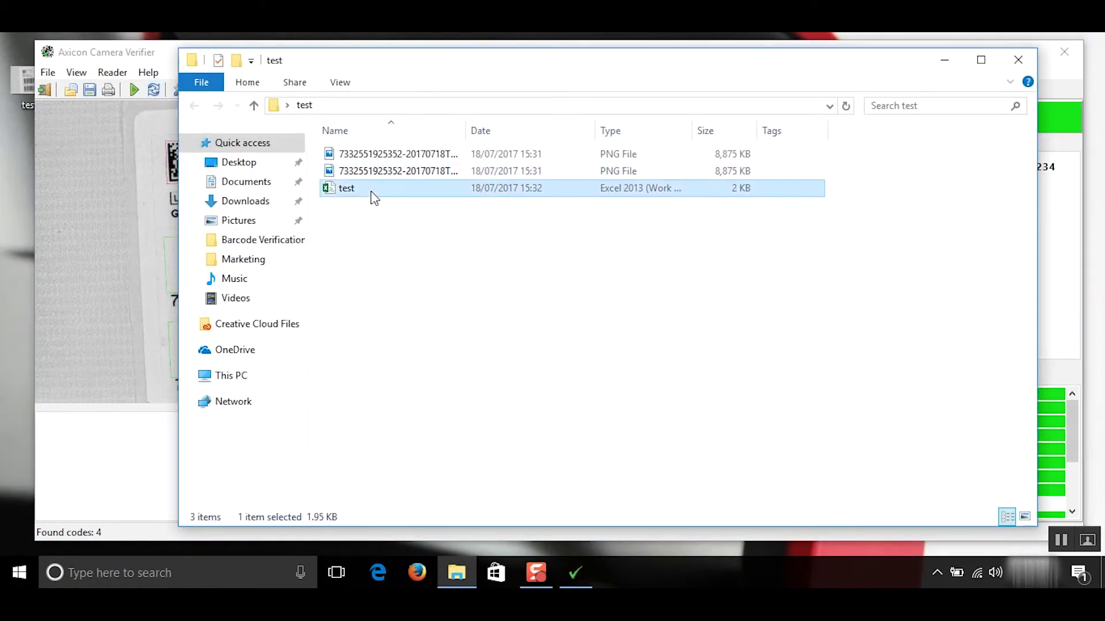
{"action": "double_click", "coordinate": [340, 192]}
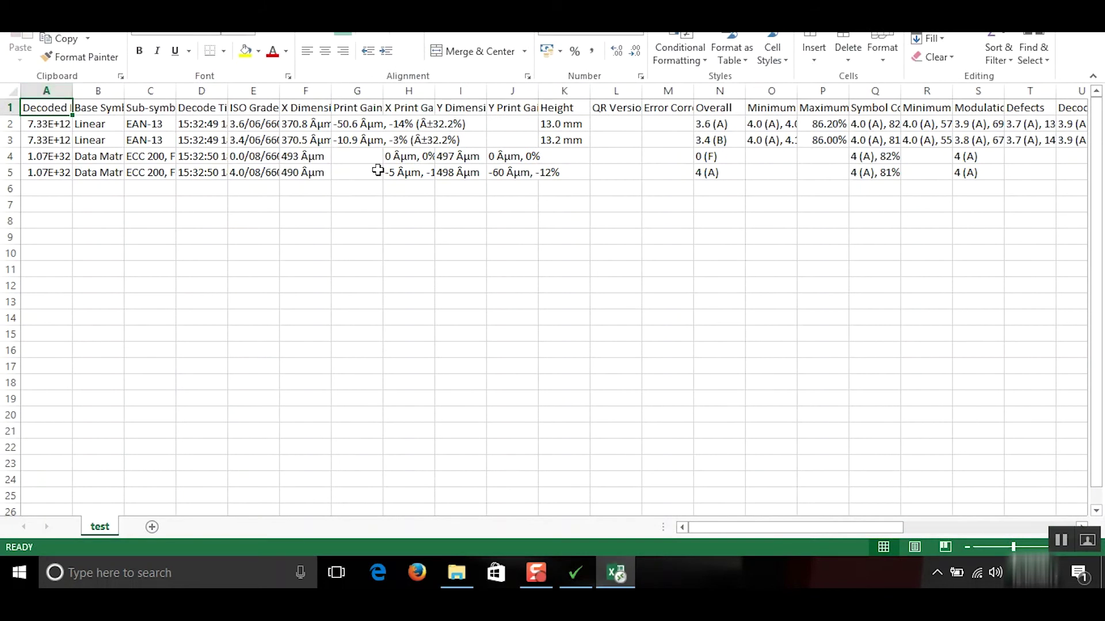
Autofit all columns of the test report and examine the recorded results across its columns.
{"action": "left_click", "coordinate": [13, 93]}
{"action": "double_click", "coordinate": [72, 87]}
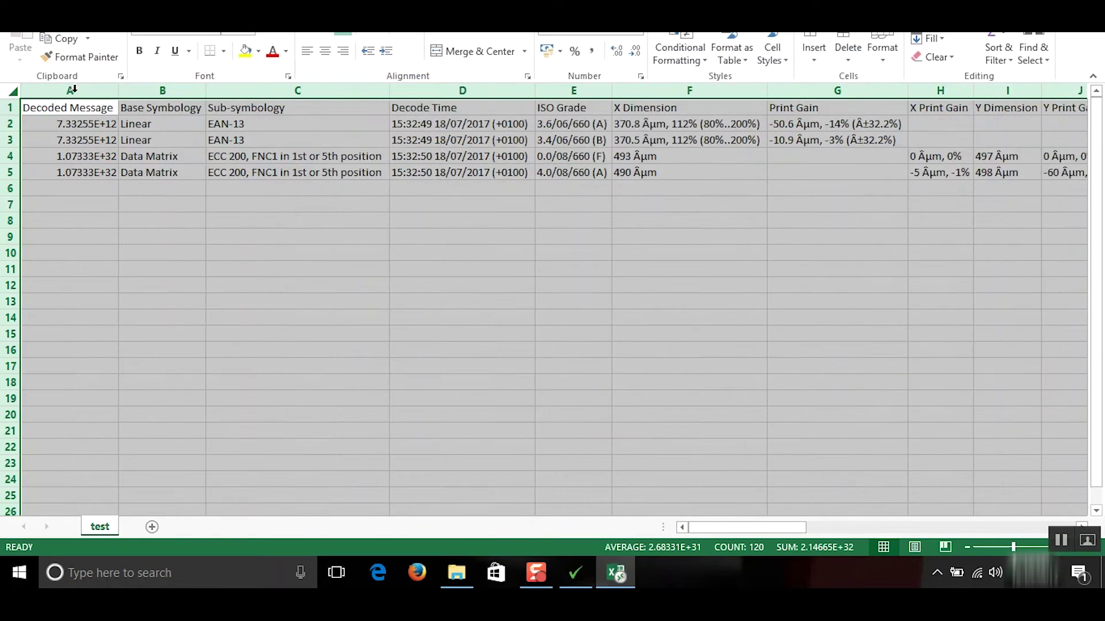
{"action": "left_click", "coordinate": [95, 154]}
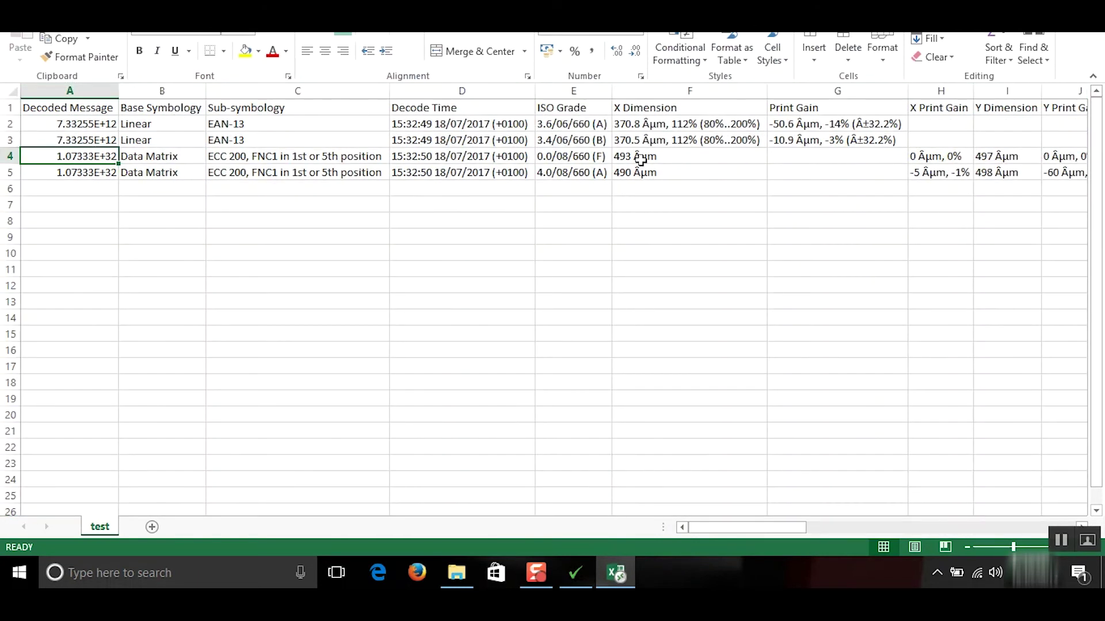
{"action": "left_click_drag", "start_coordinate": [749, 528], "coordinate": [820, 530]}
{"action": "left_click_drag", "start_coordinate": [807, 535], "coordinate": [778, 536]}
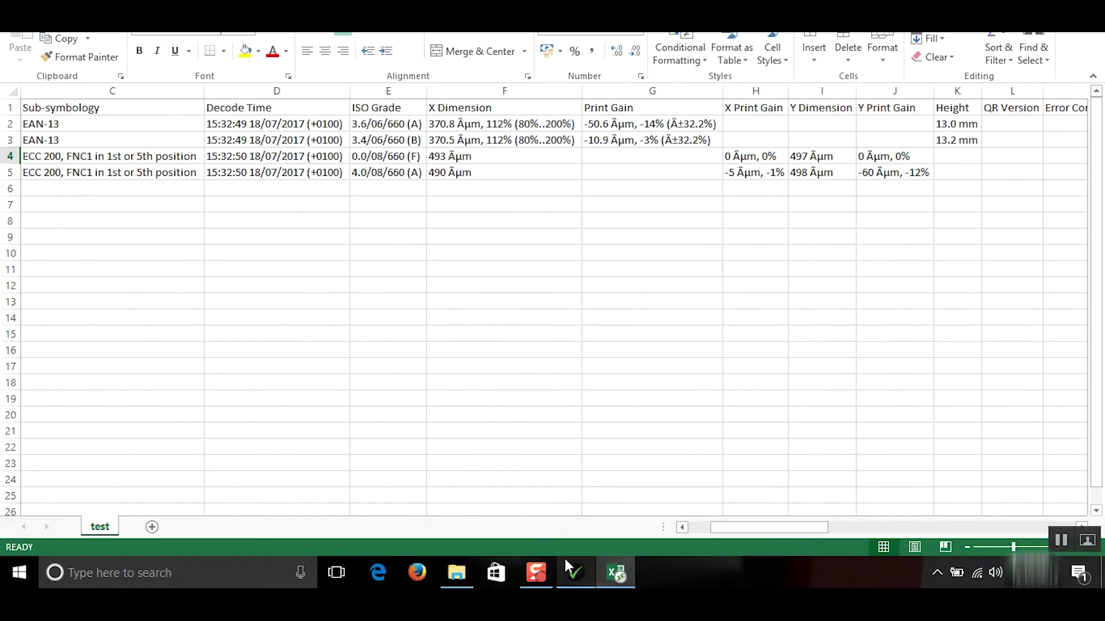
Switch to Axicon Camera Verifier, change the automatic report format to PDF, and disable appending in the report settings.
{"action": "left_click", "coordinate": [578, 570]}
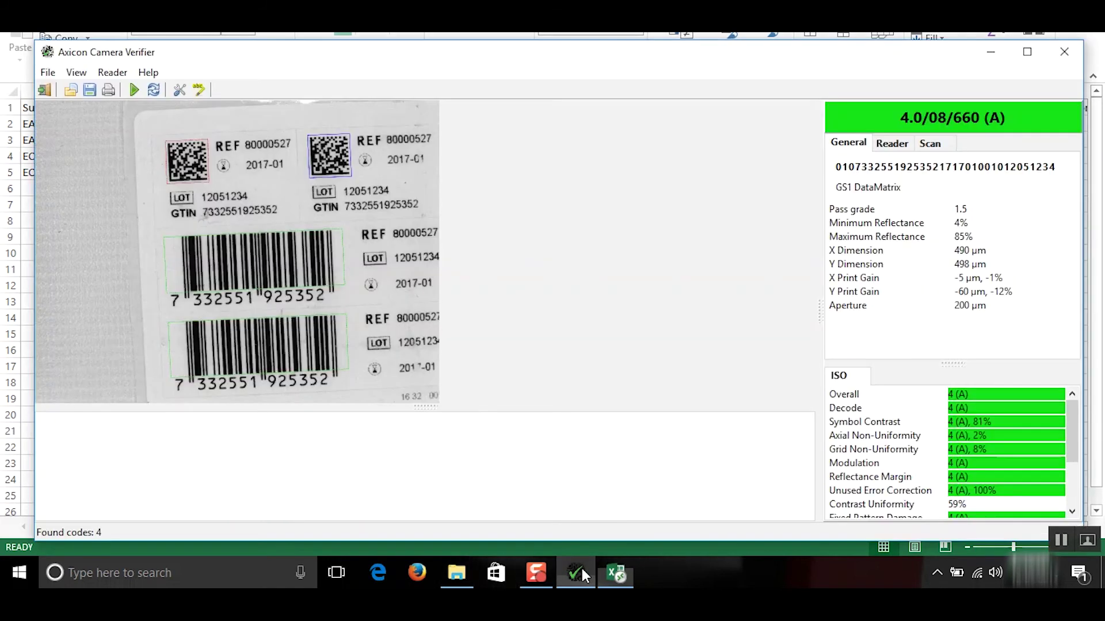
{"action": "left_click", "coordinate": [114, 74]}
{"action": "mouse_move", "coordinate": [76, 73]}
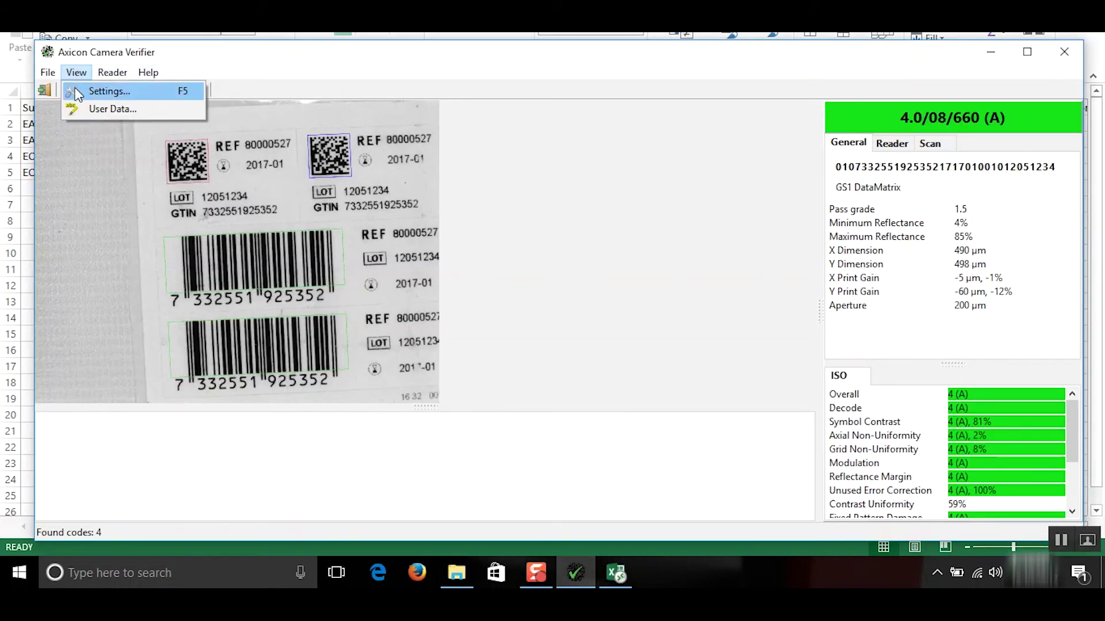
{"action": "left_click", "coordinate": [78, 92]}
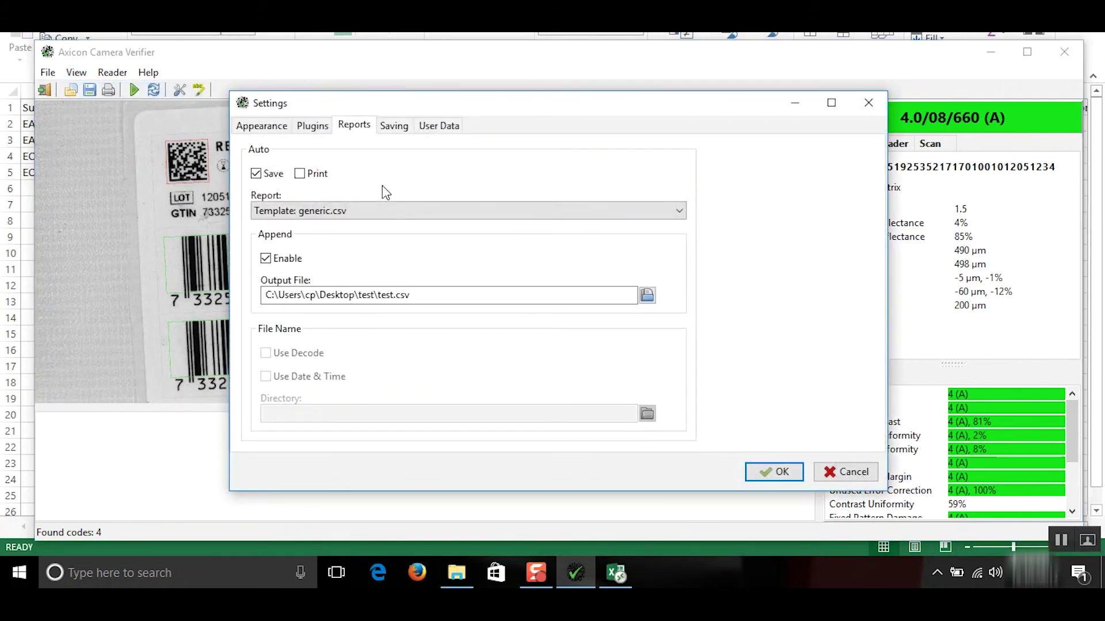
{"action": "left_click", "coordinate": [374, 218]}
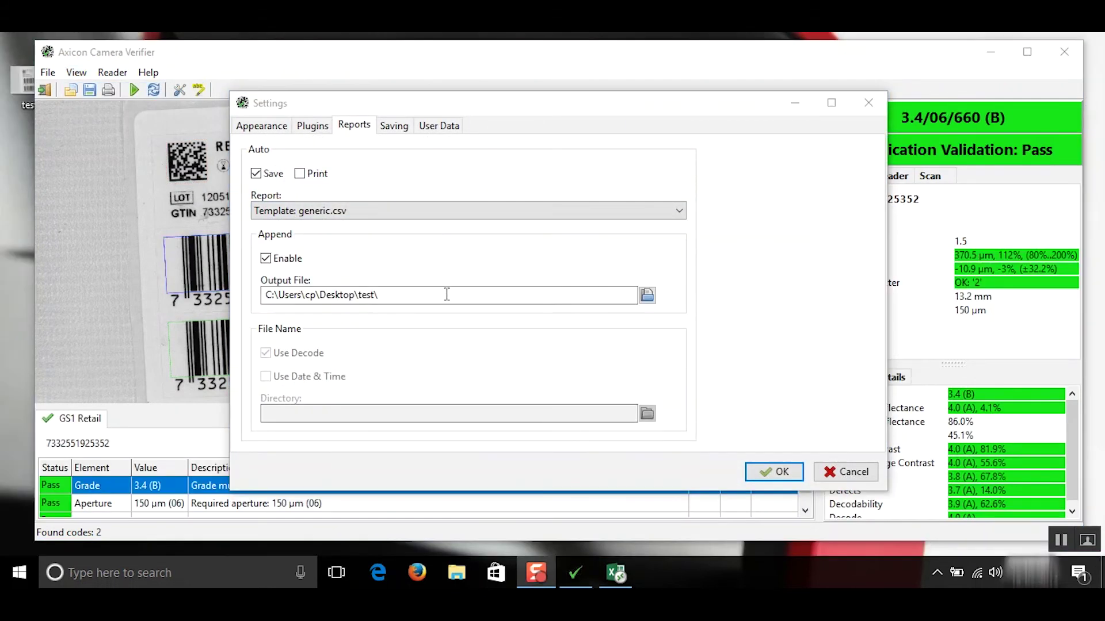
{"action": "left_click", "coordinate": [441, 217]}
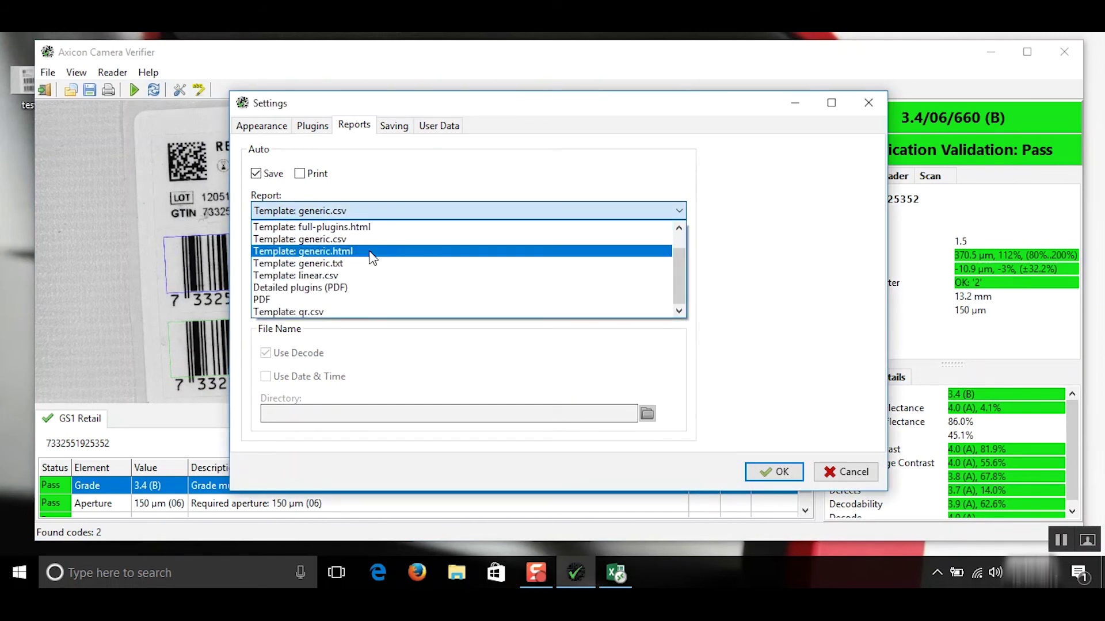
{"action": "left_click", "coordinate": [358, 299]}
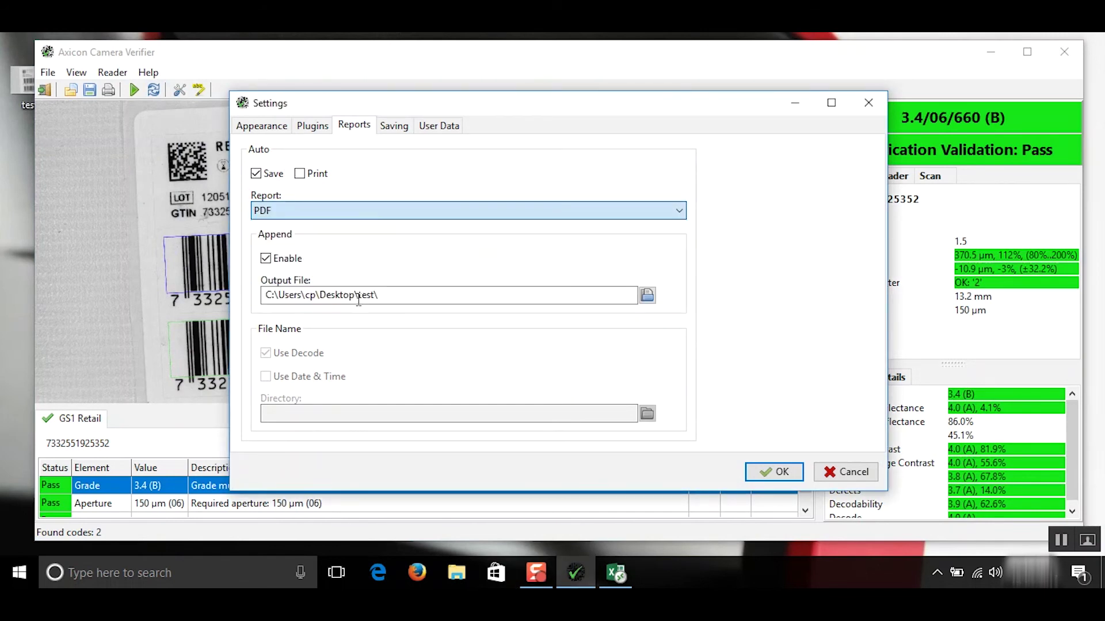
{"action": "left_click", "coordinate": [266, 259]}
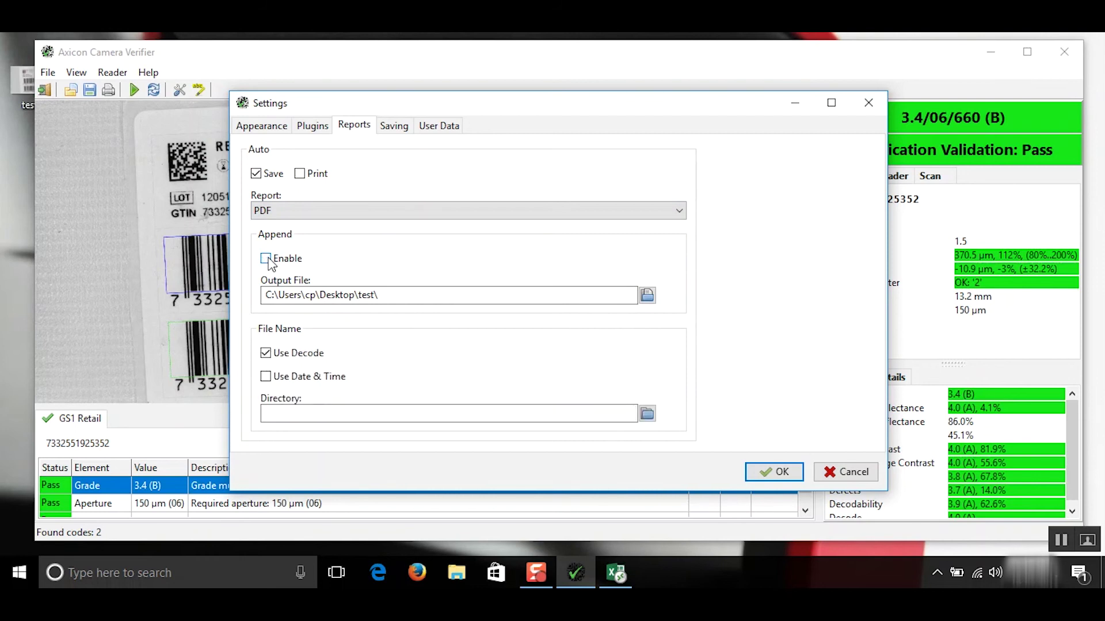
Set the report directory to the Desktop's test folder and apply the settings.
{"action": "left_click", "coordinate": [647, 414]}
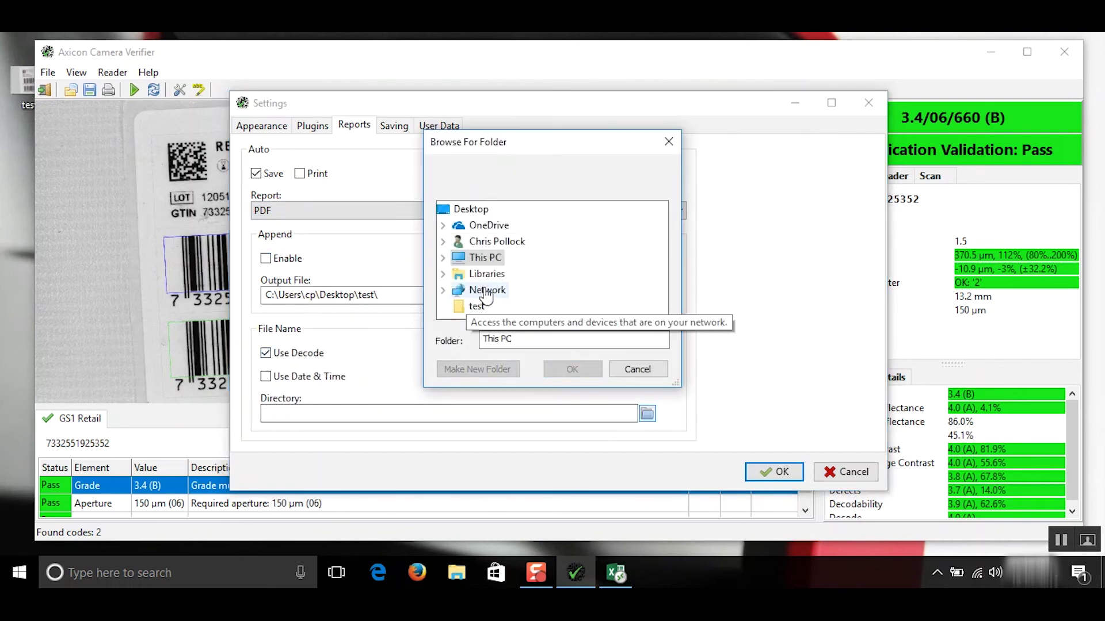
{"action": "left_click", "coordinate": [477, 307]}
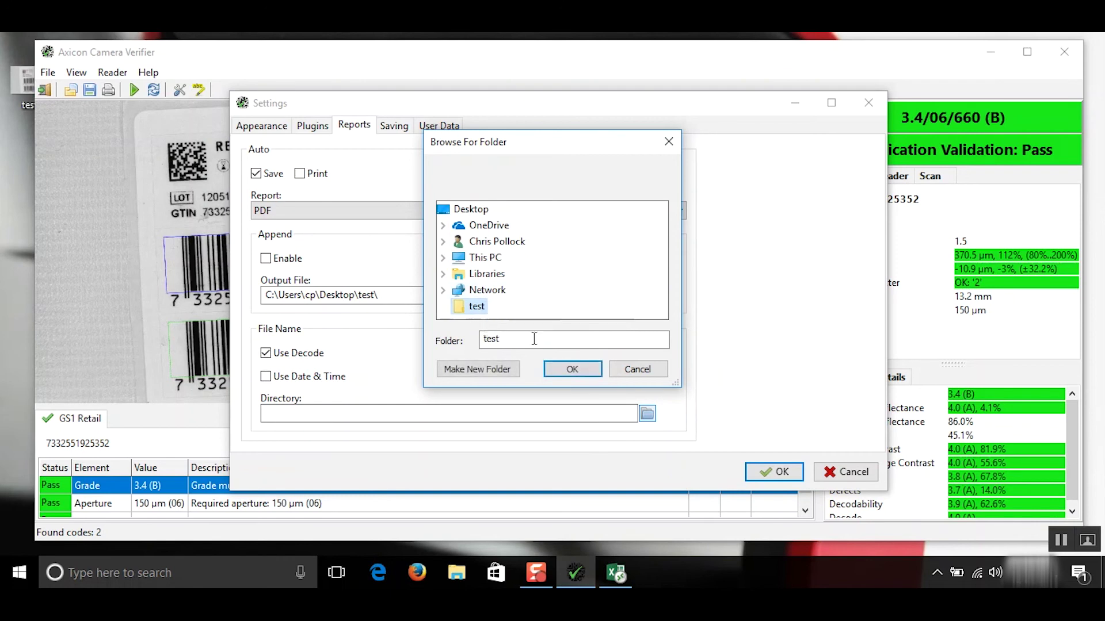
{"action": "left_click", "coordinate": [551, 366]}
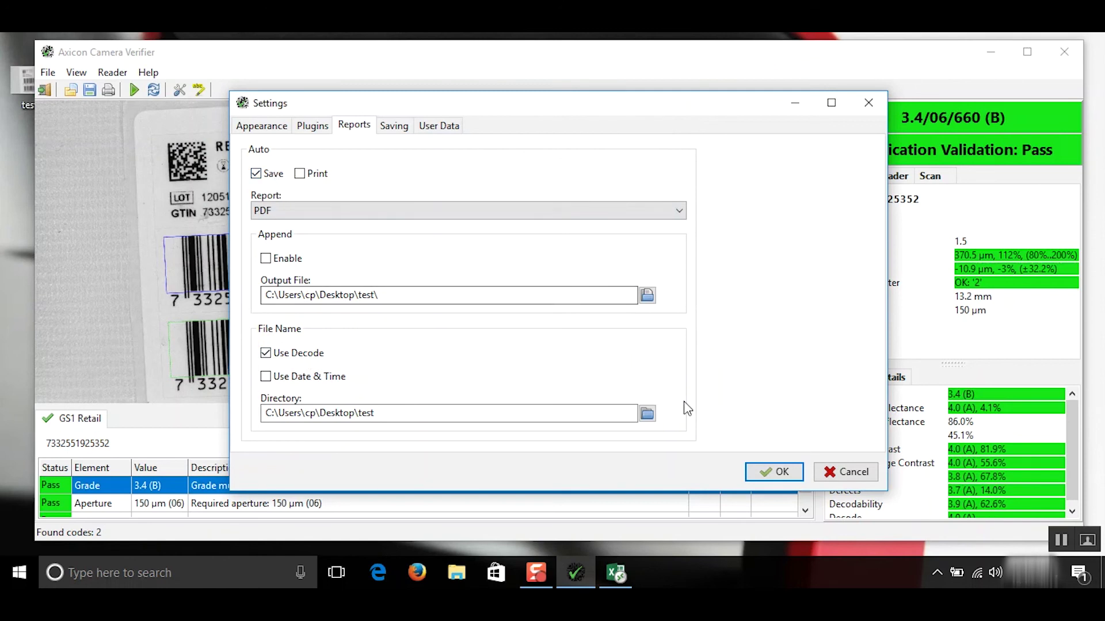
{"action": "left_click", "coordinate": [770, 472]}
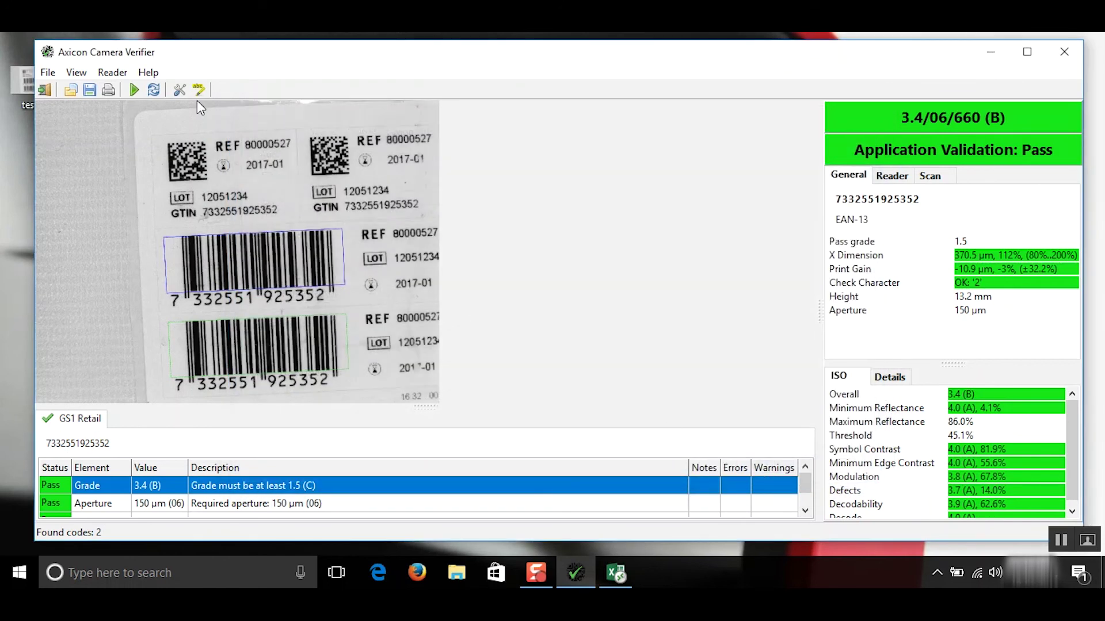
Decode the label's codes again and open the first DataMatrix PDF report from the test folder.
{"action": "left_click", "coordinate": [154, 89]}
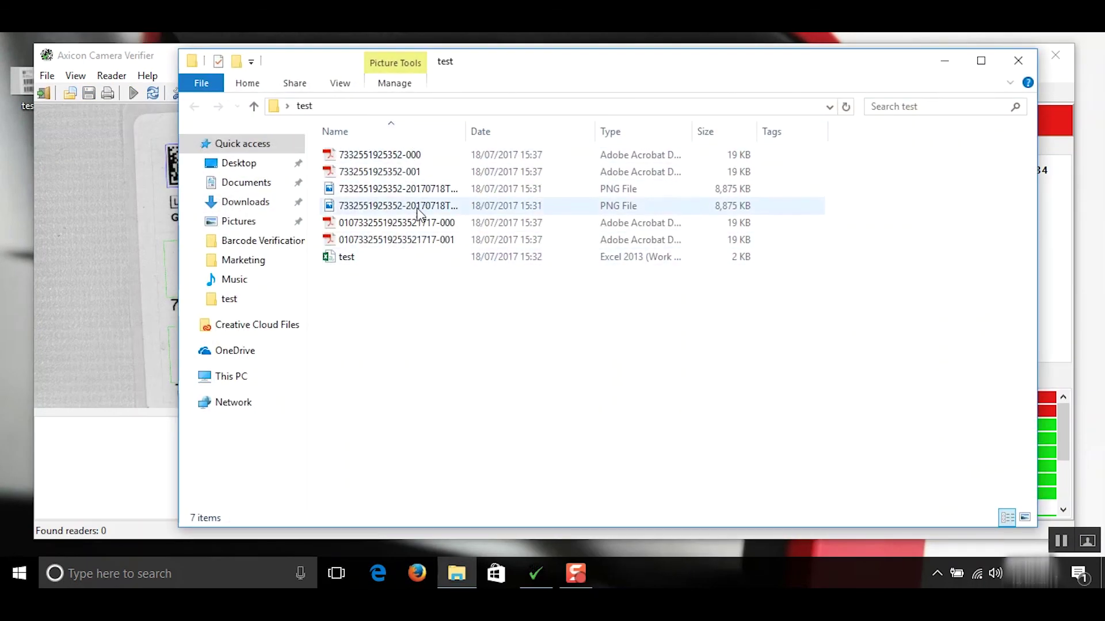
{"action": "double_click", "coordinate": [424, 225]}
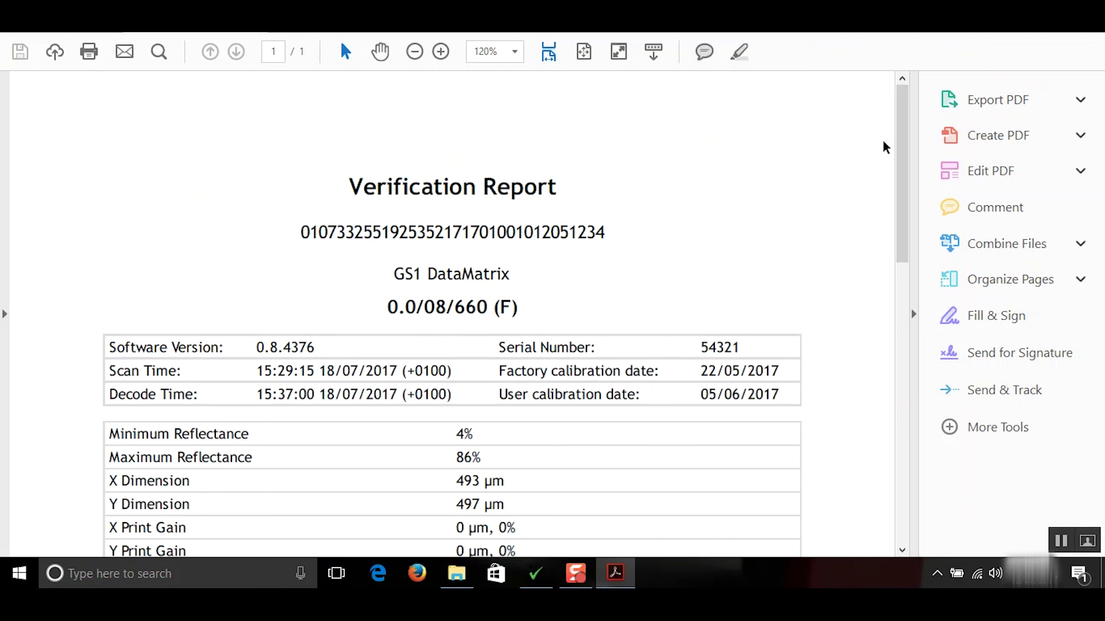